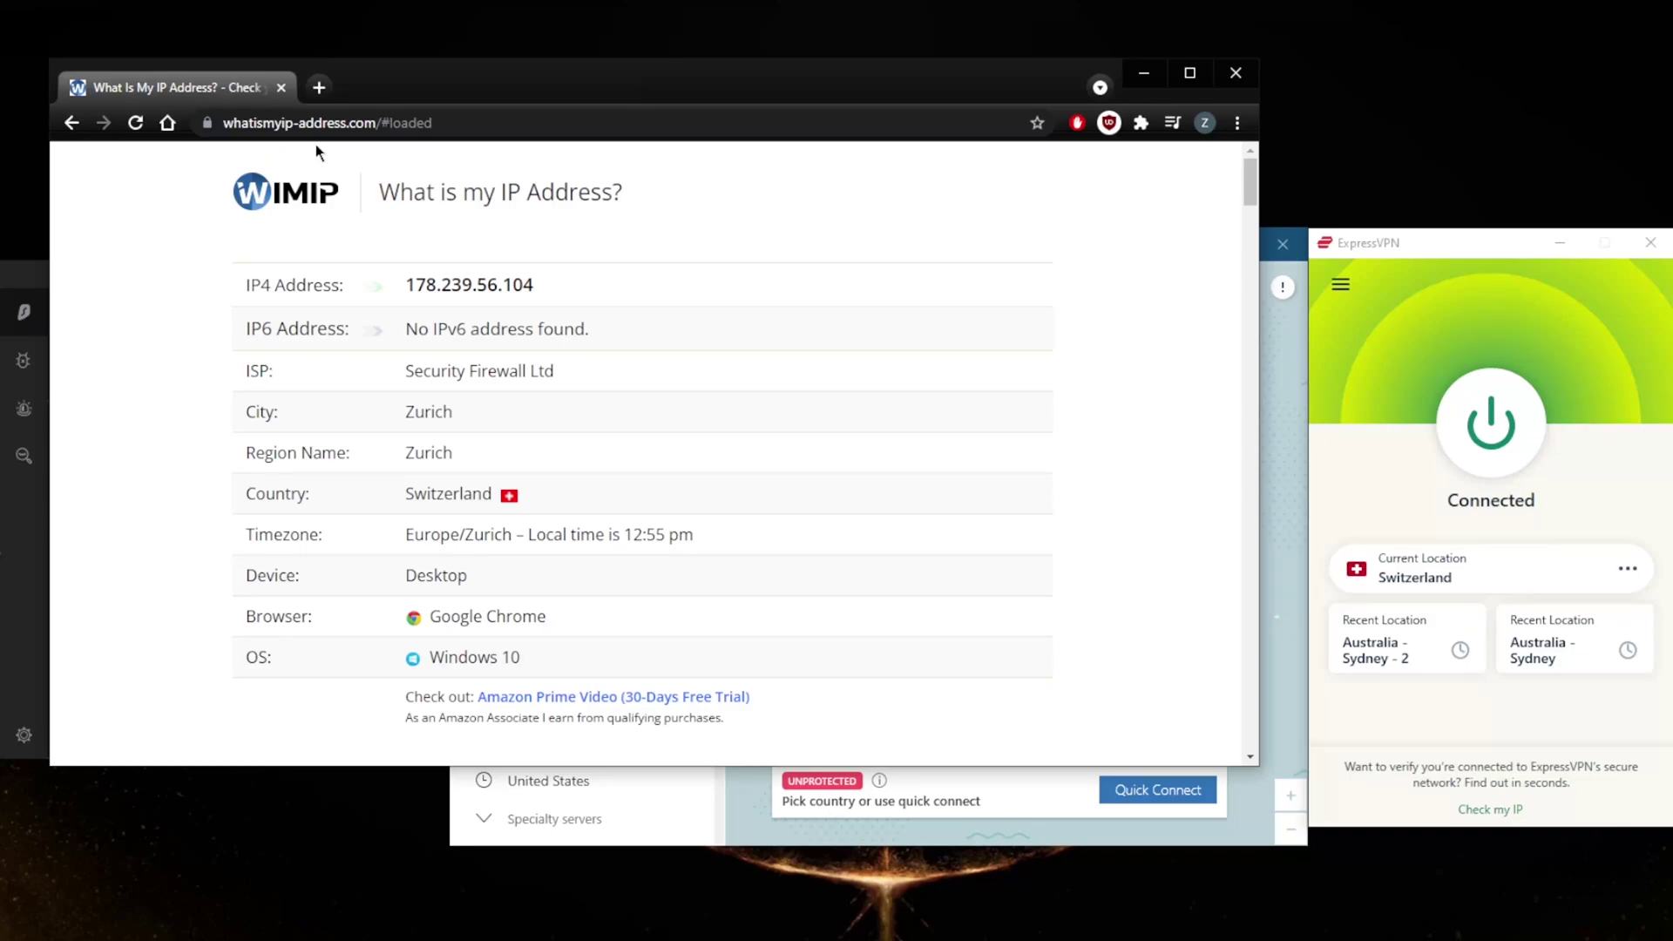
Move the Chrome window over the VPN apps and enlarge it to show the Zurich IP details
left_click_drag(488, 90, 463, 114)
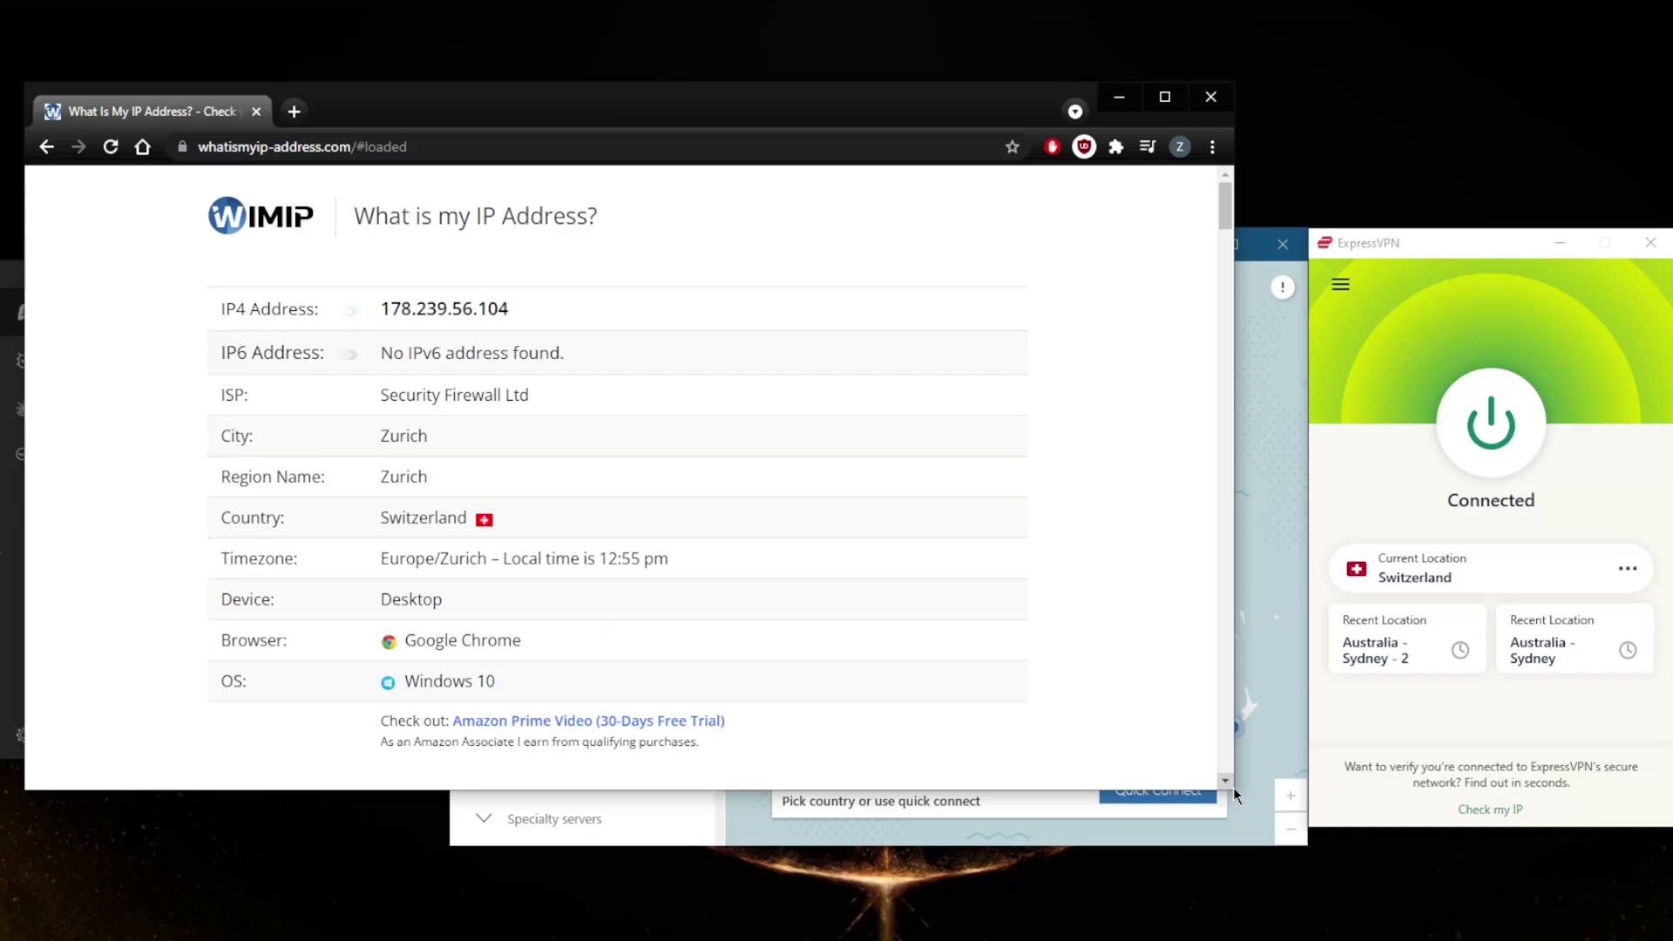
left_click_drag(1236, 794, 1296, 862)
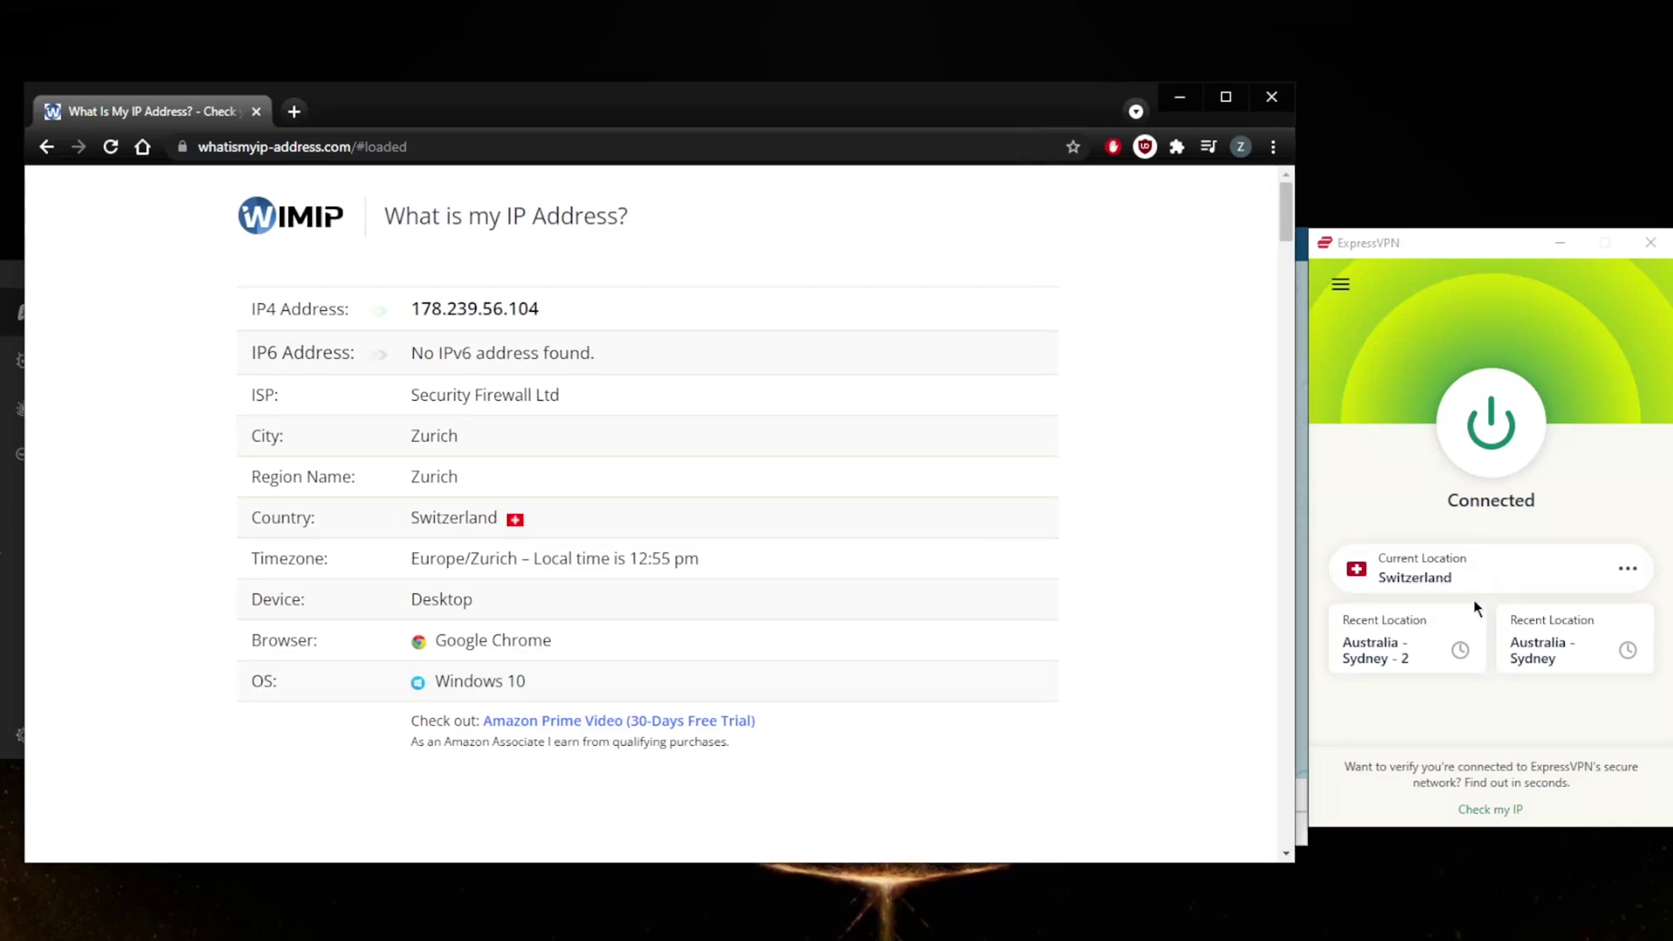
Disconnect ExpressVPN from Switzerland and pick Romania from its locations by searching 'roma'
left_click(1490, 425)
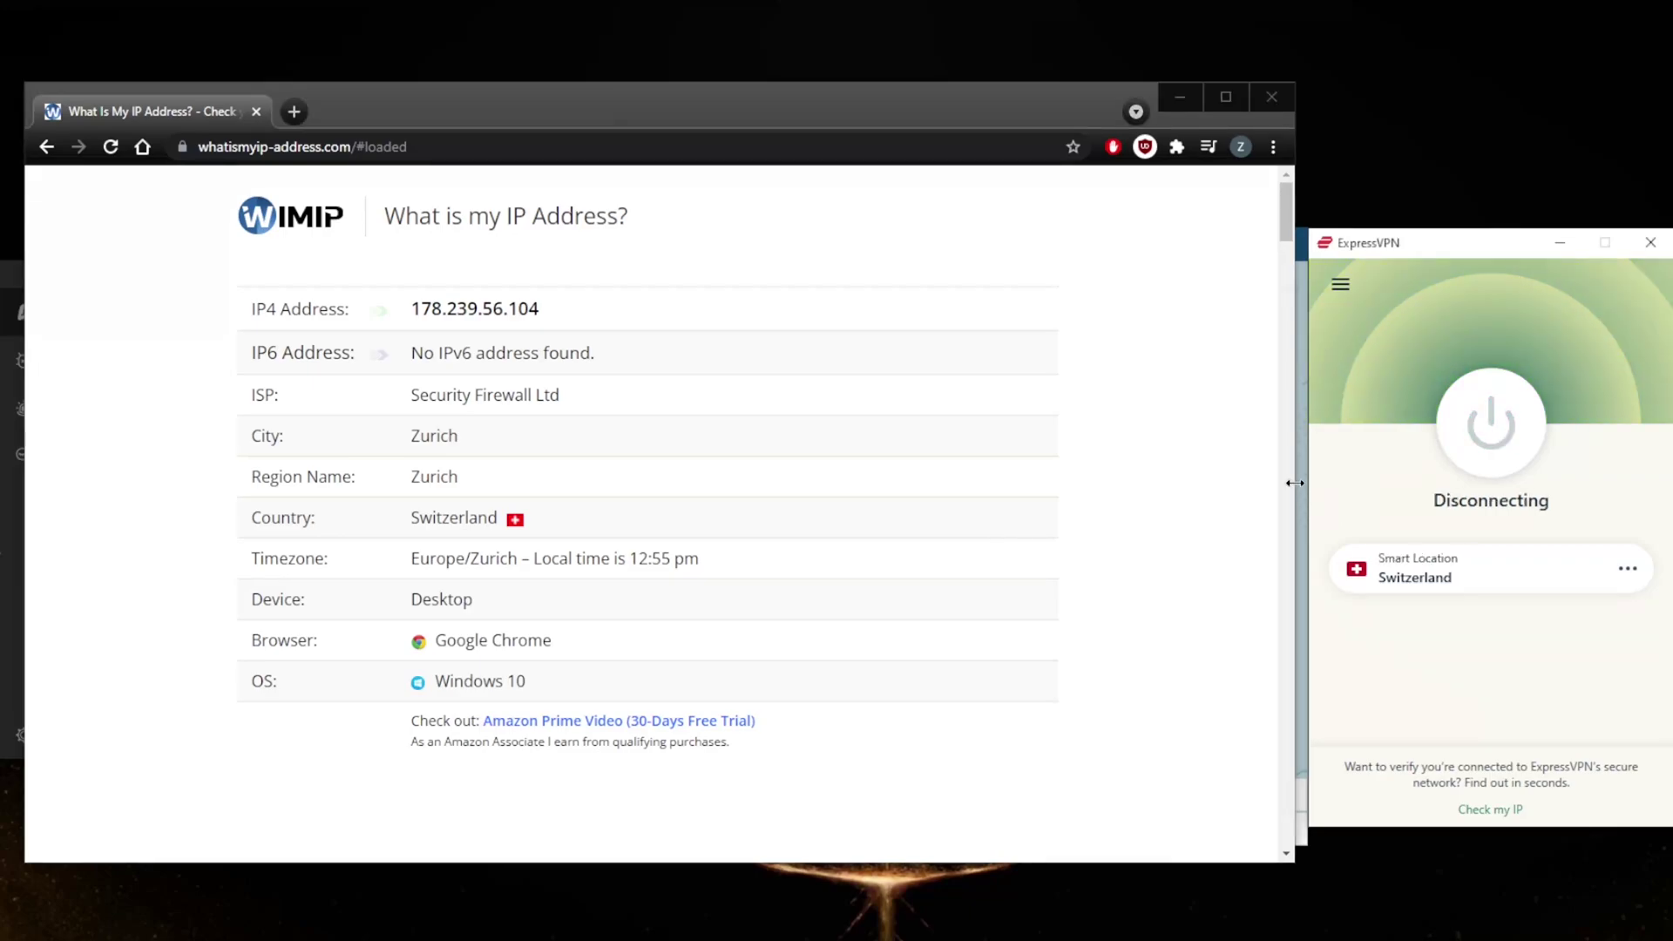
left_click(1335, 285)
left_click(1405, 321)
mouse_move(1283, 392)
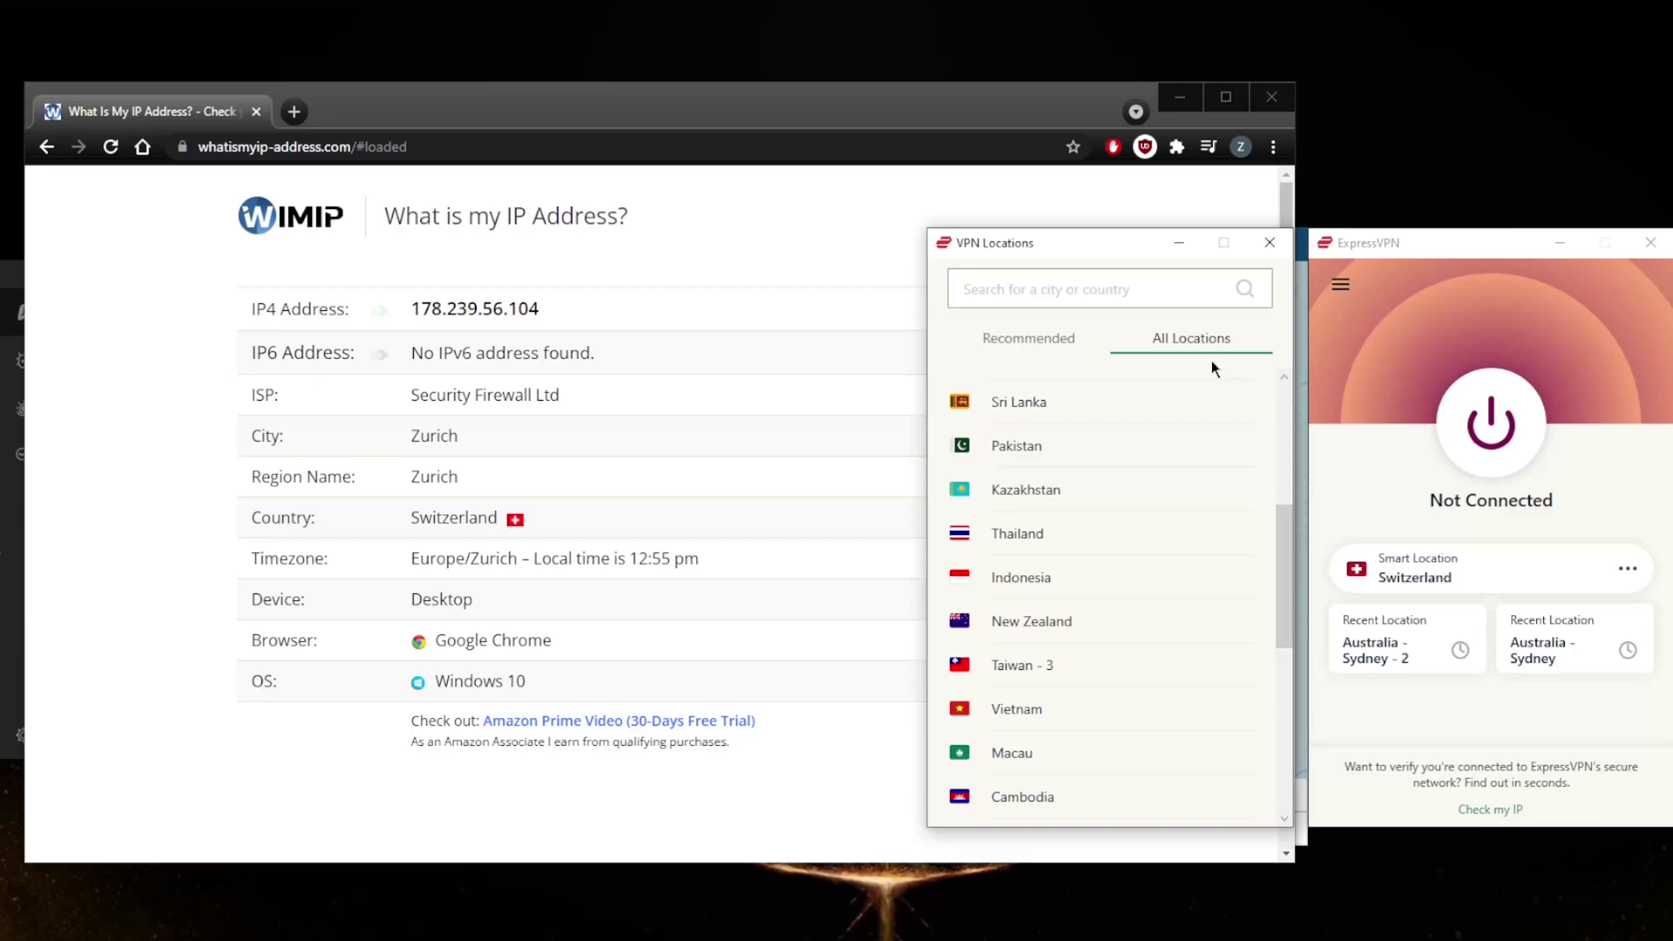
left_click(1127, 290)
type("r")
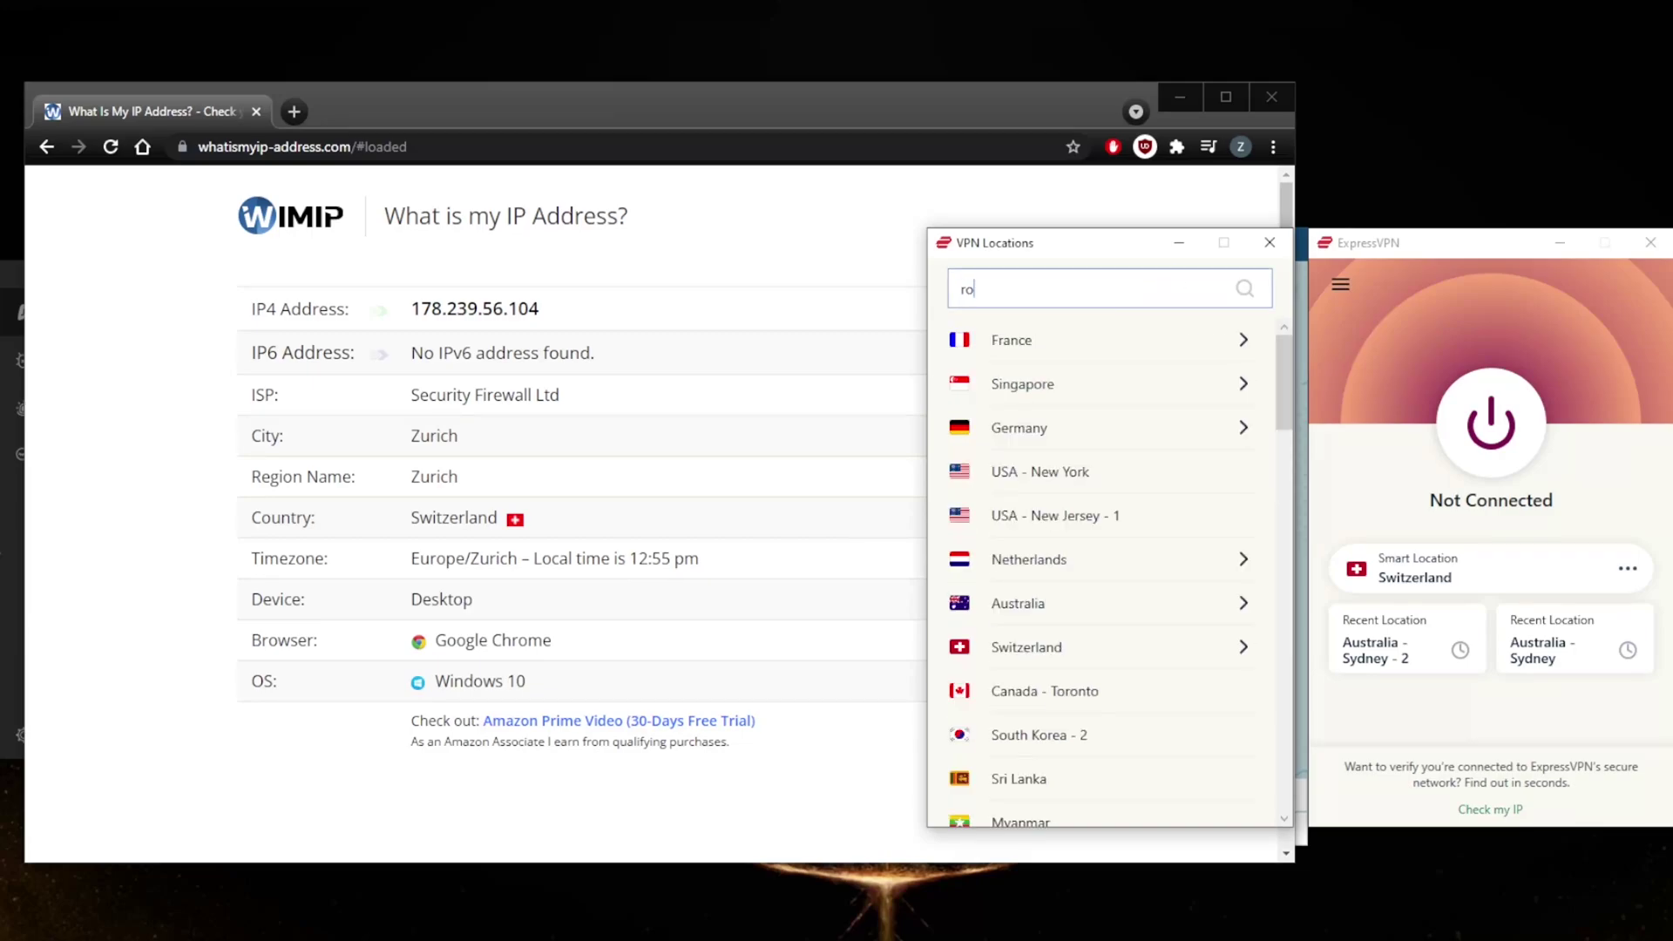
type("oma")
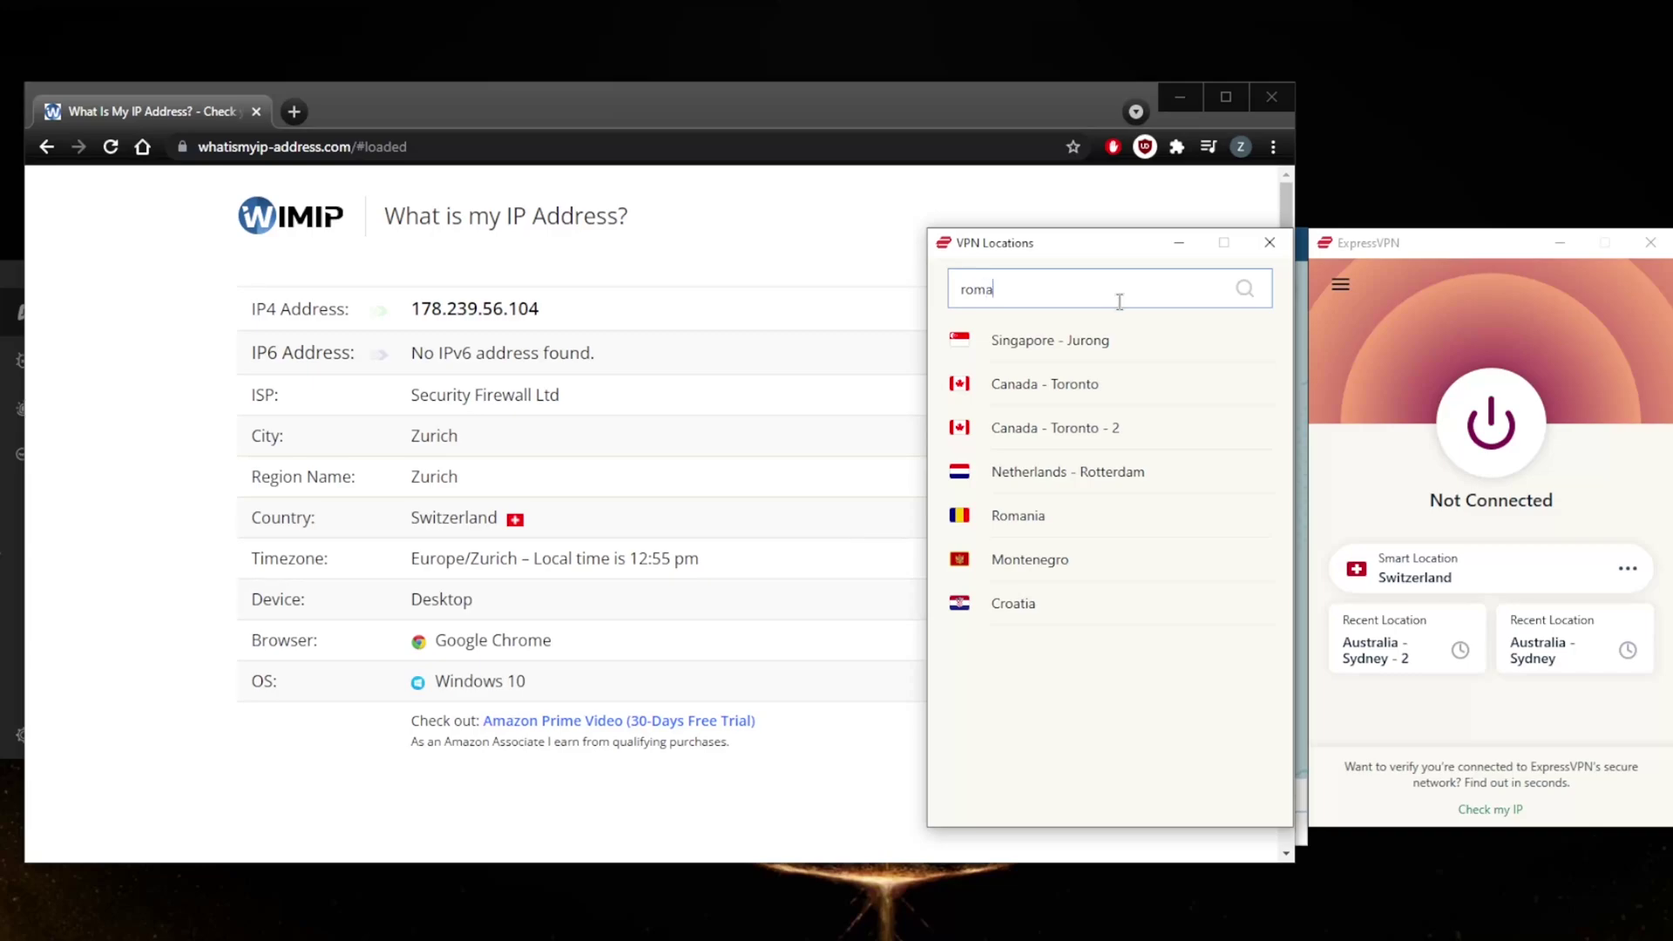
left_click(1038, 353)
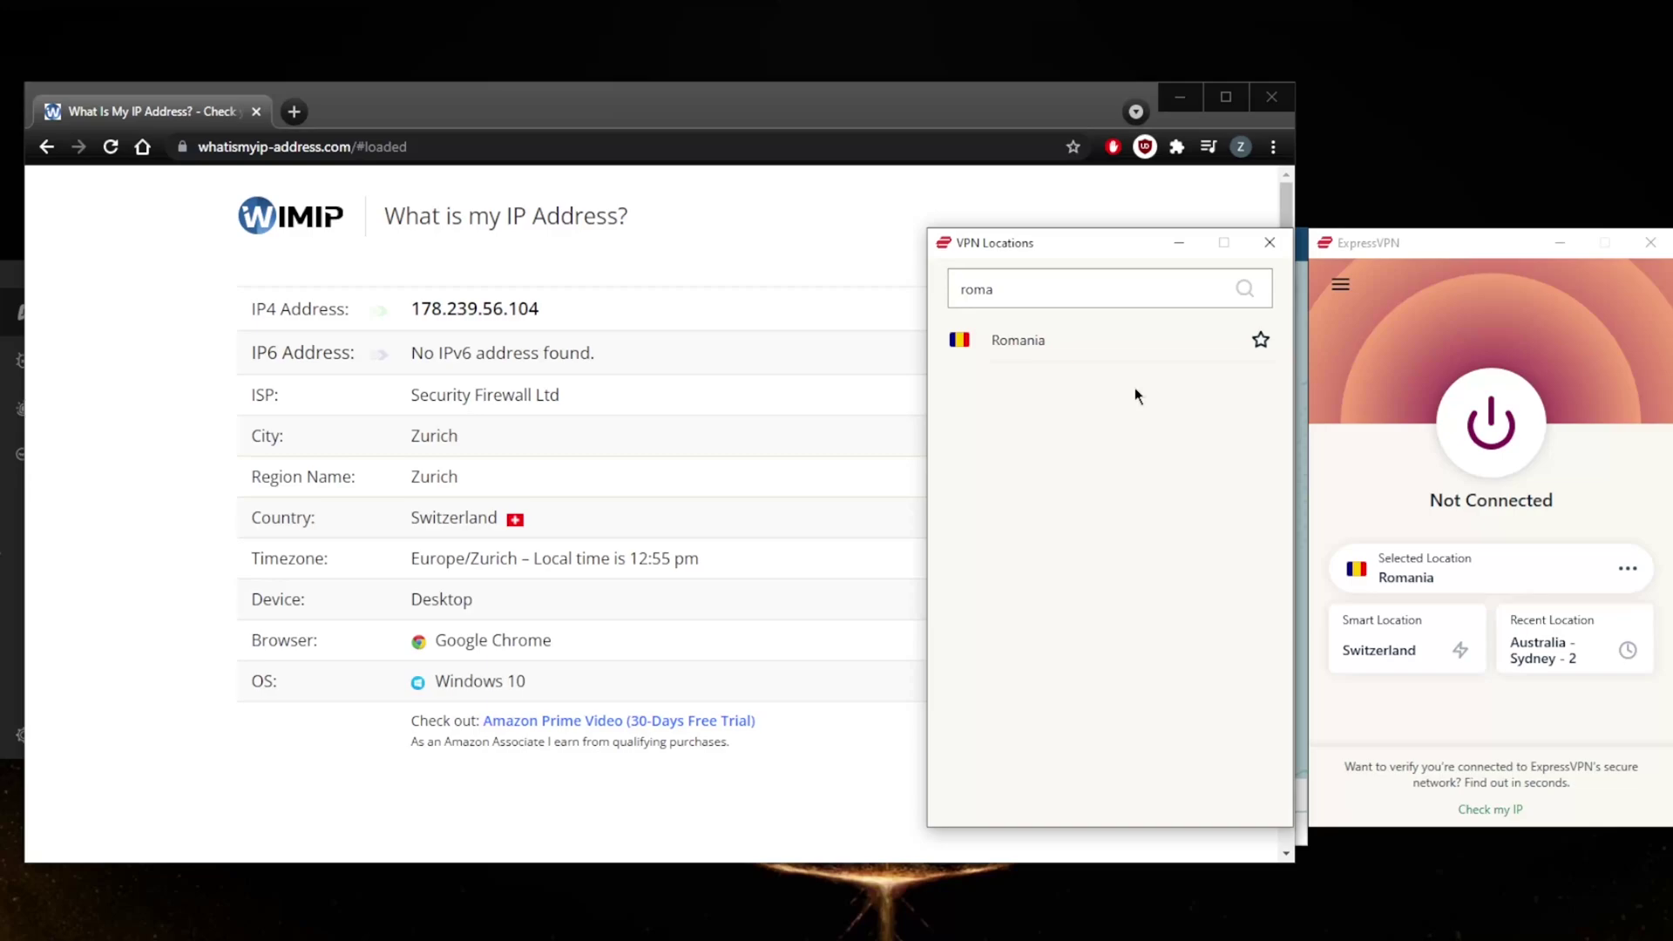
Connect ExpressVPN to Romania and search 'rom' in NordVPN's country list
left_click(1494, 425)
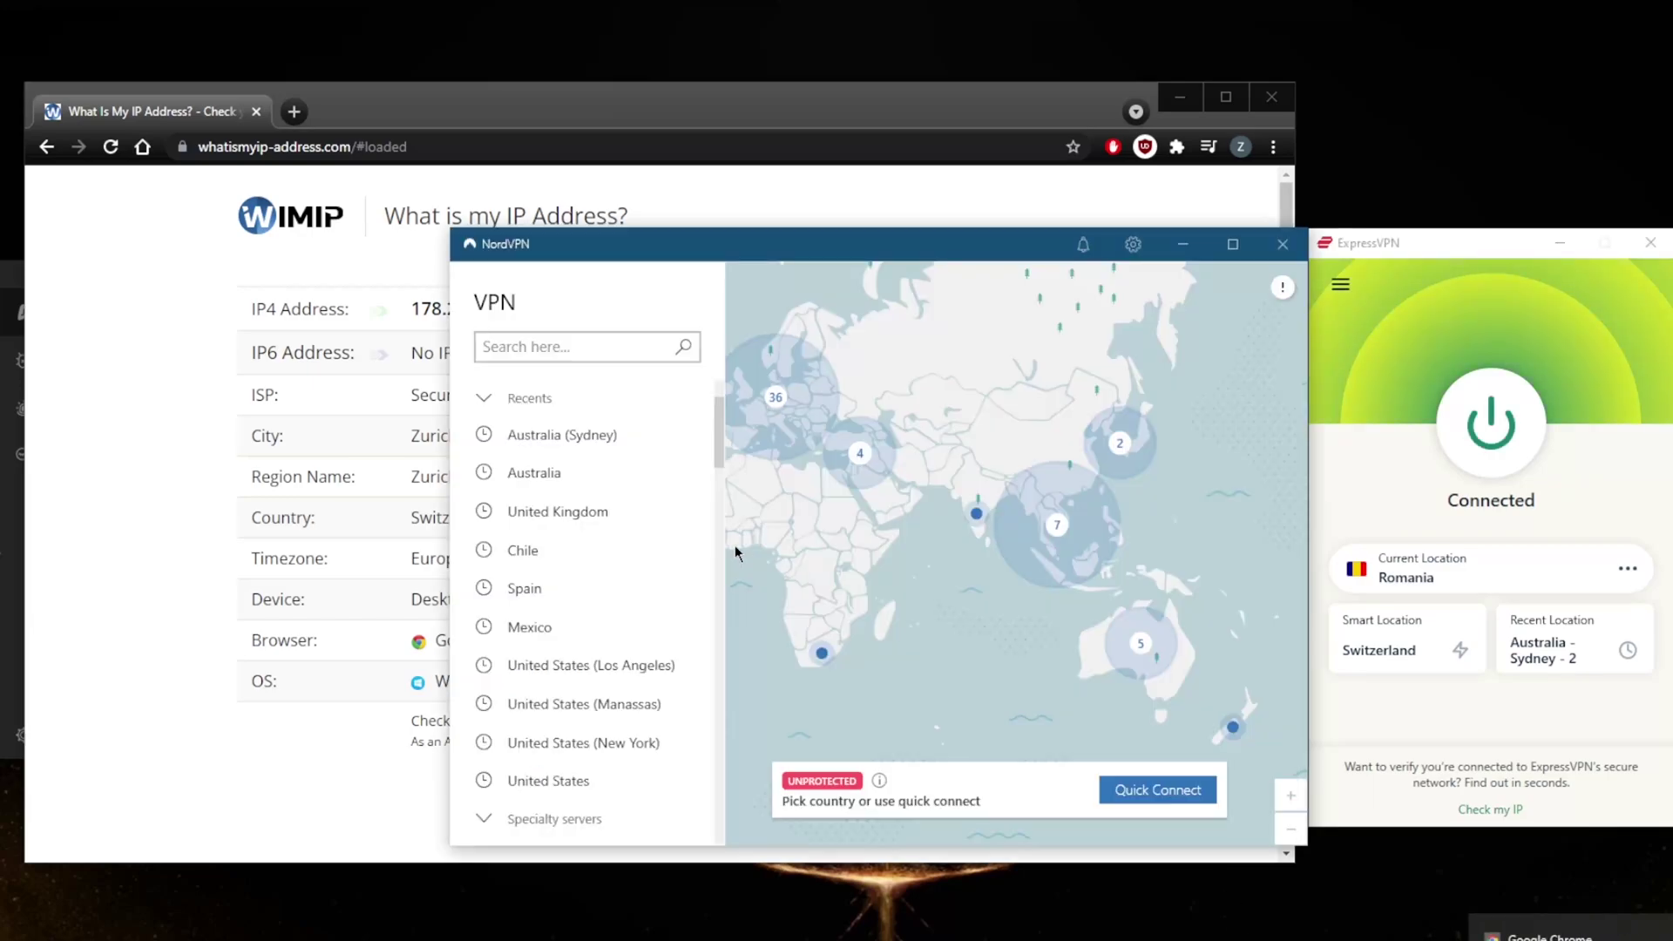
type("r")
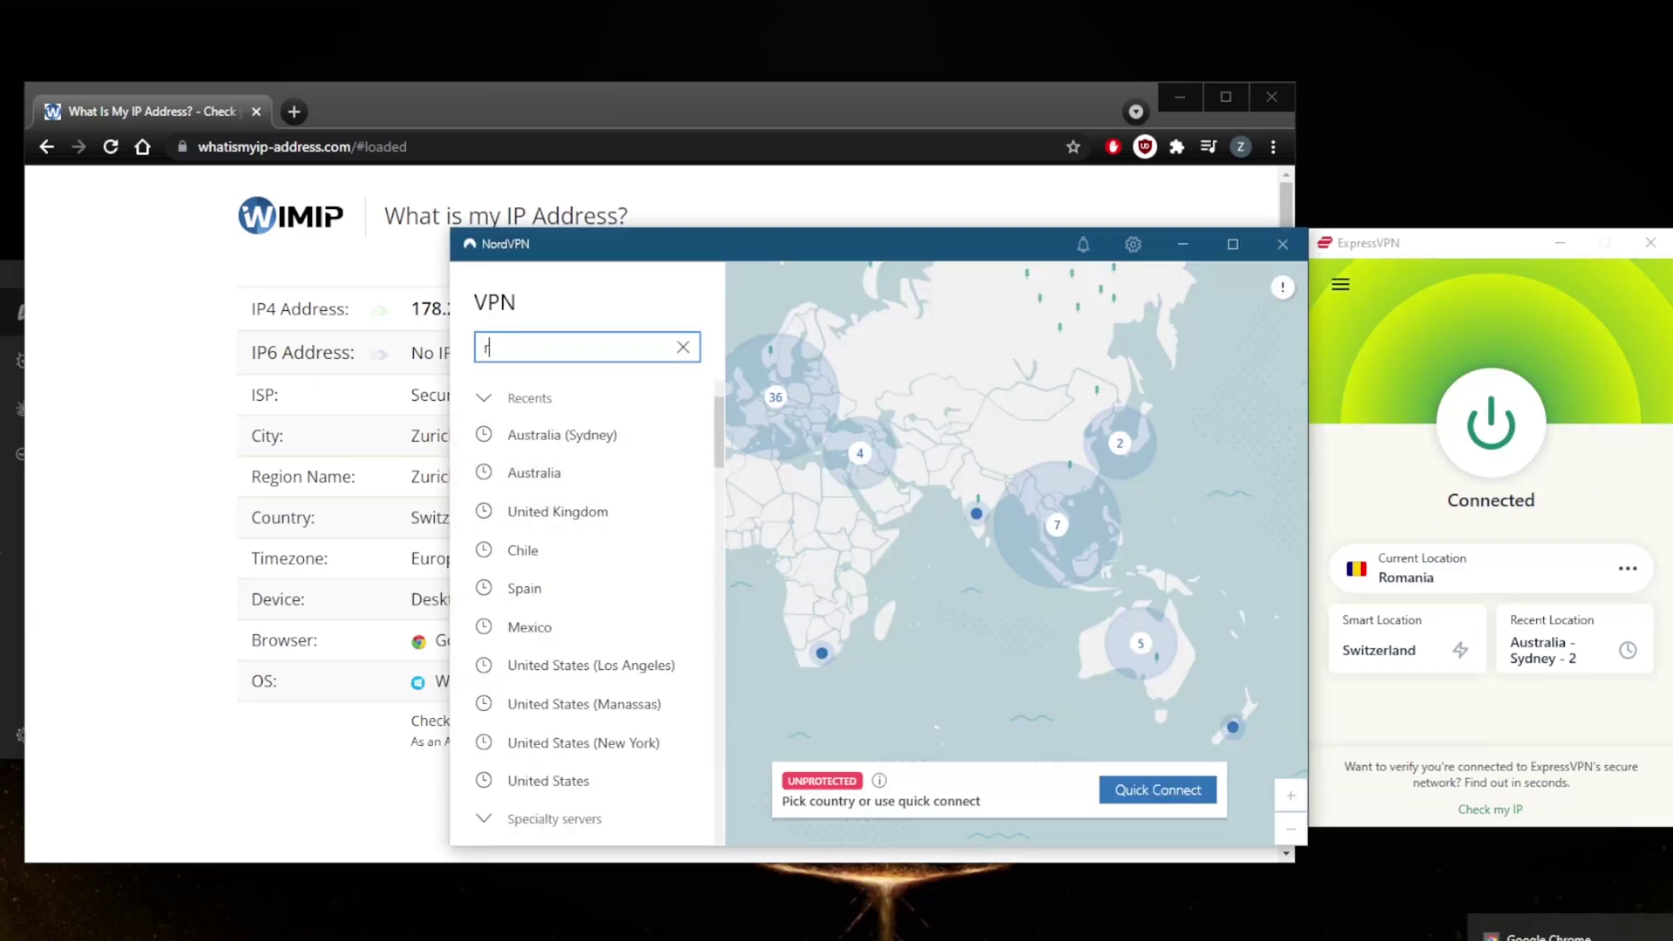
type("om")
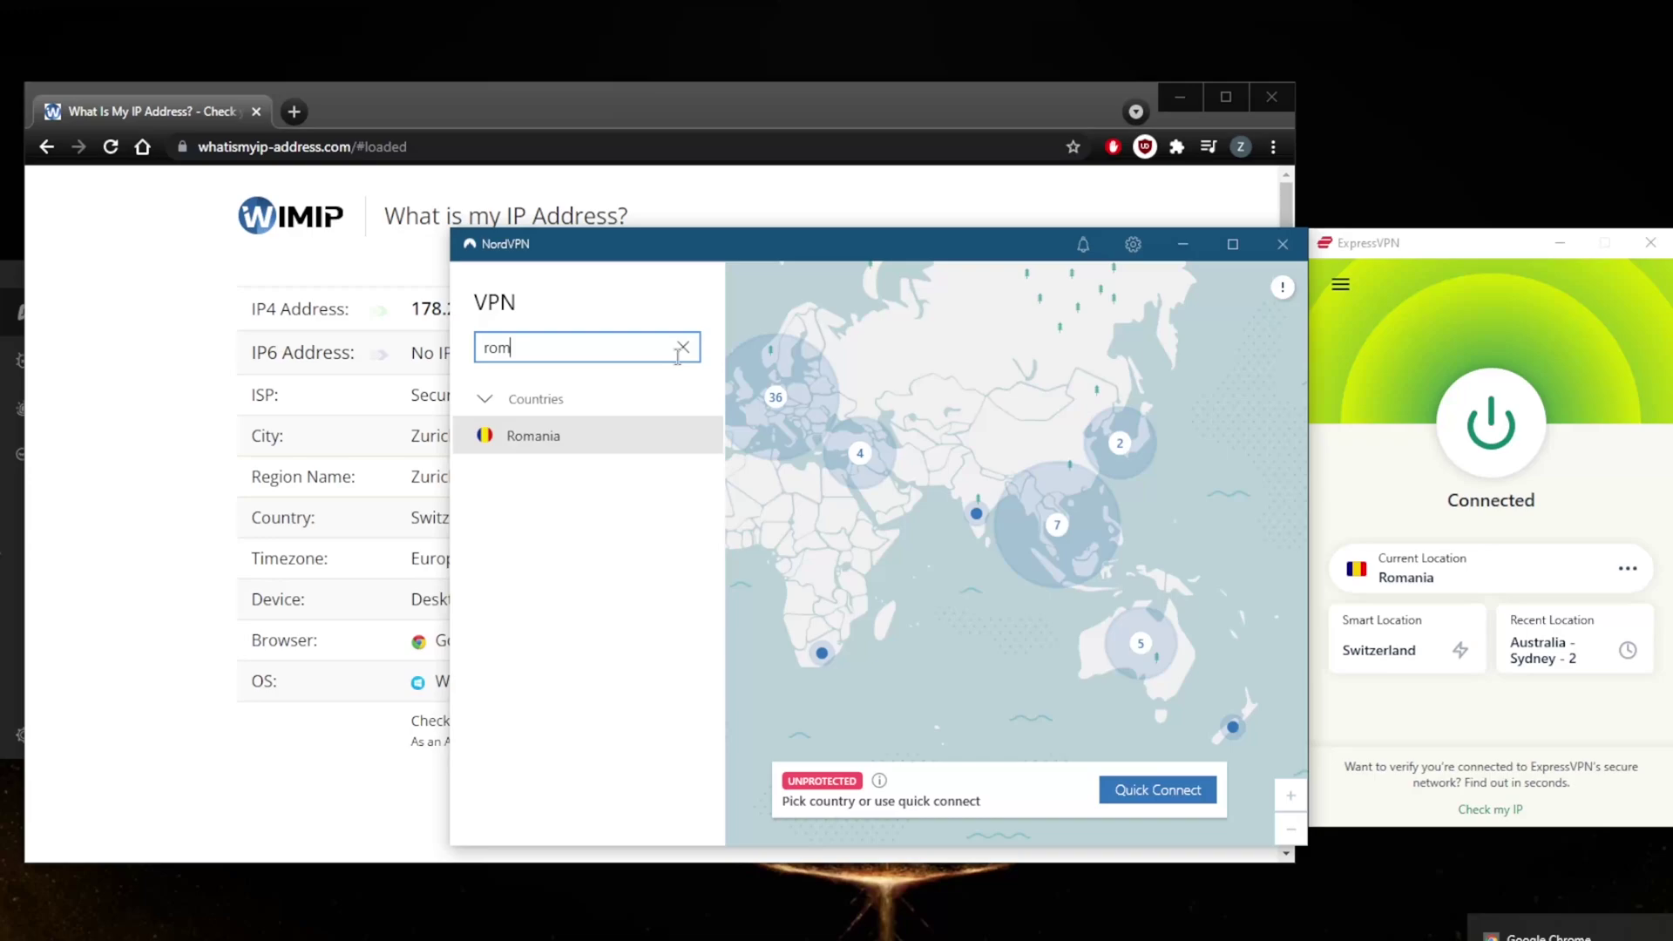
Confirm Surfshark offers Romania with a 'rom' search, then return to the IP check page
left_click(683, 347)
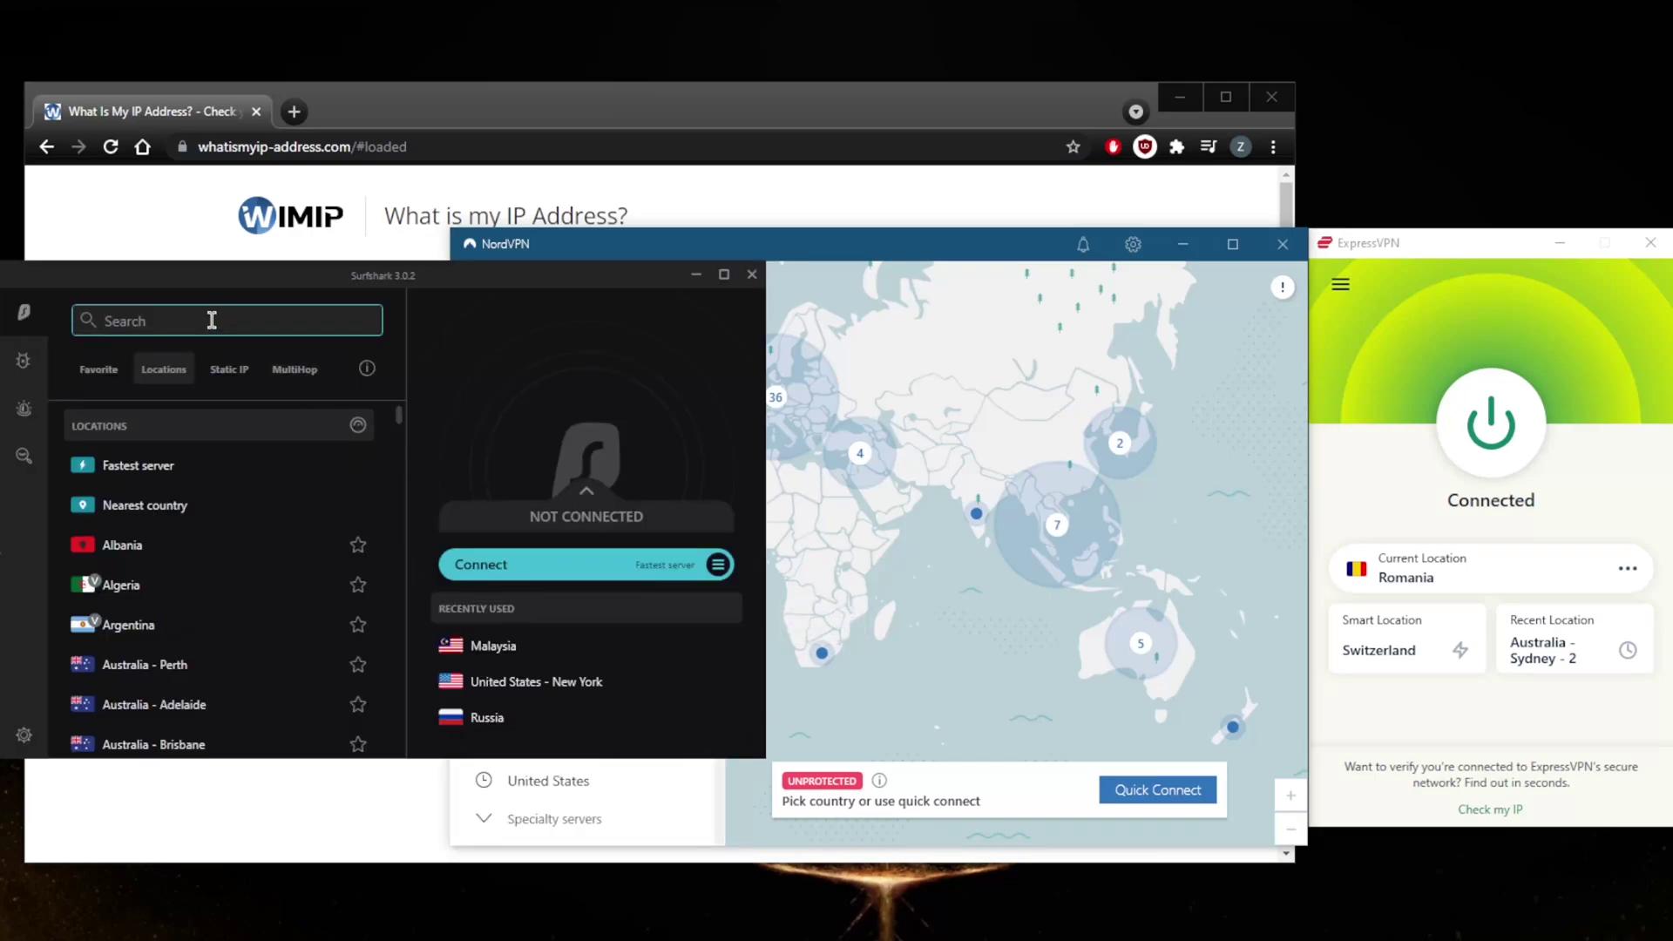
type("rom")
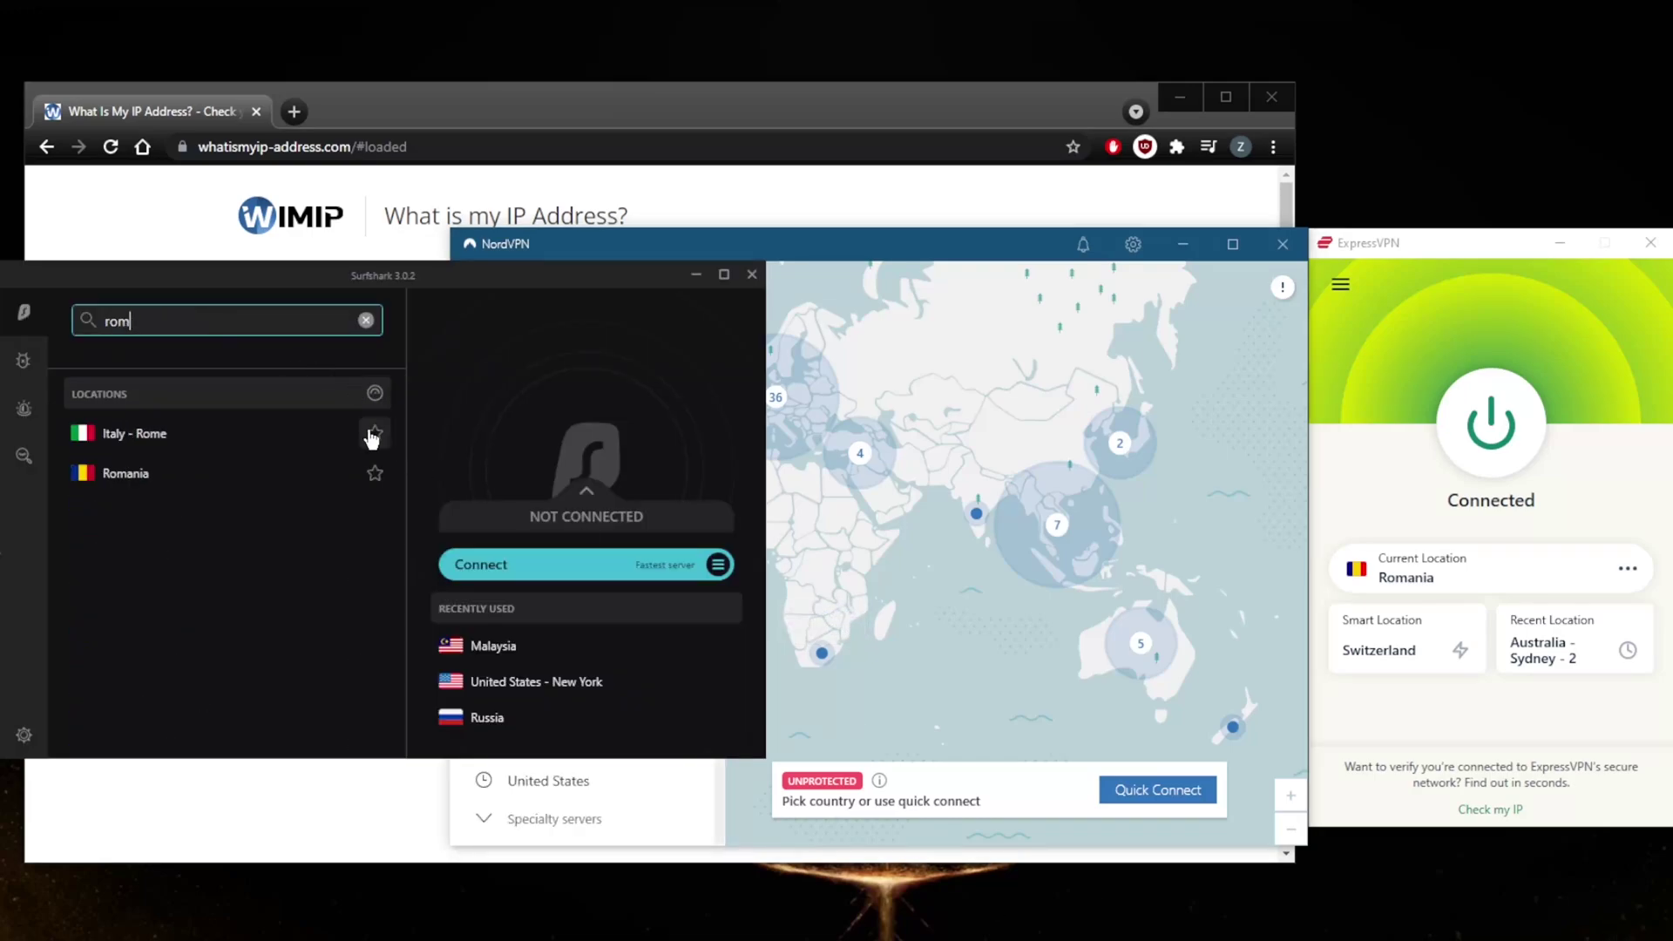
left_click(366, 322)
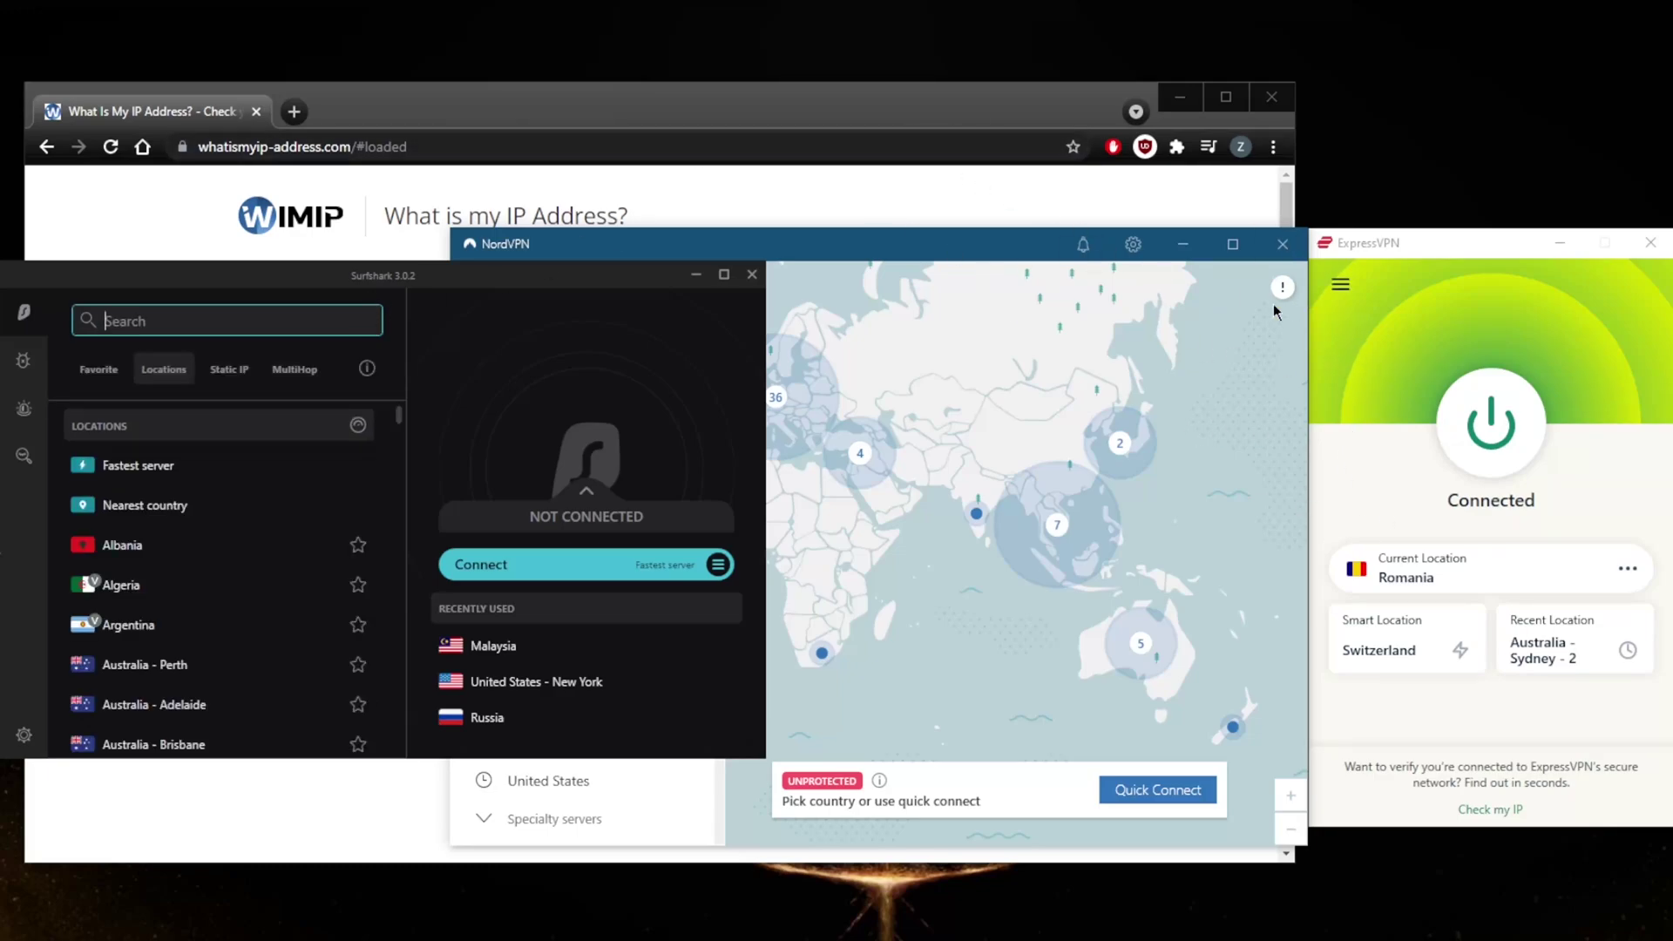
left_click(760, 108)
Reload whatismyip-address.com to show the Bucharest, Romania IP, city and country
key("F5")
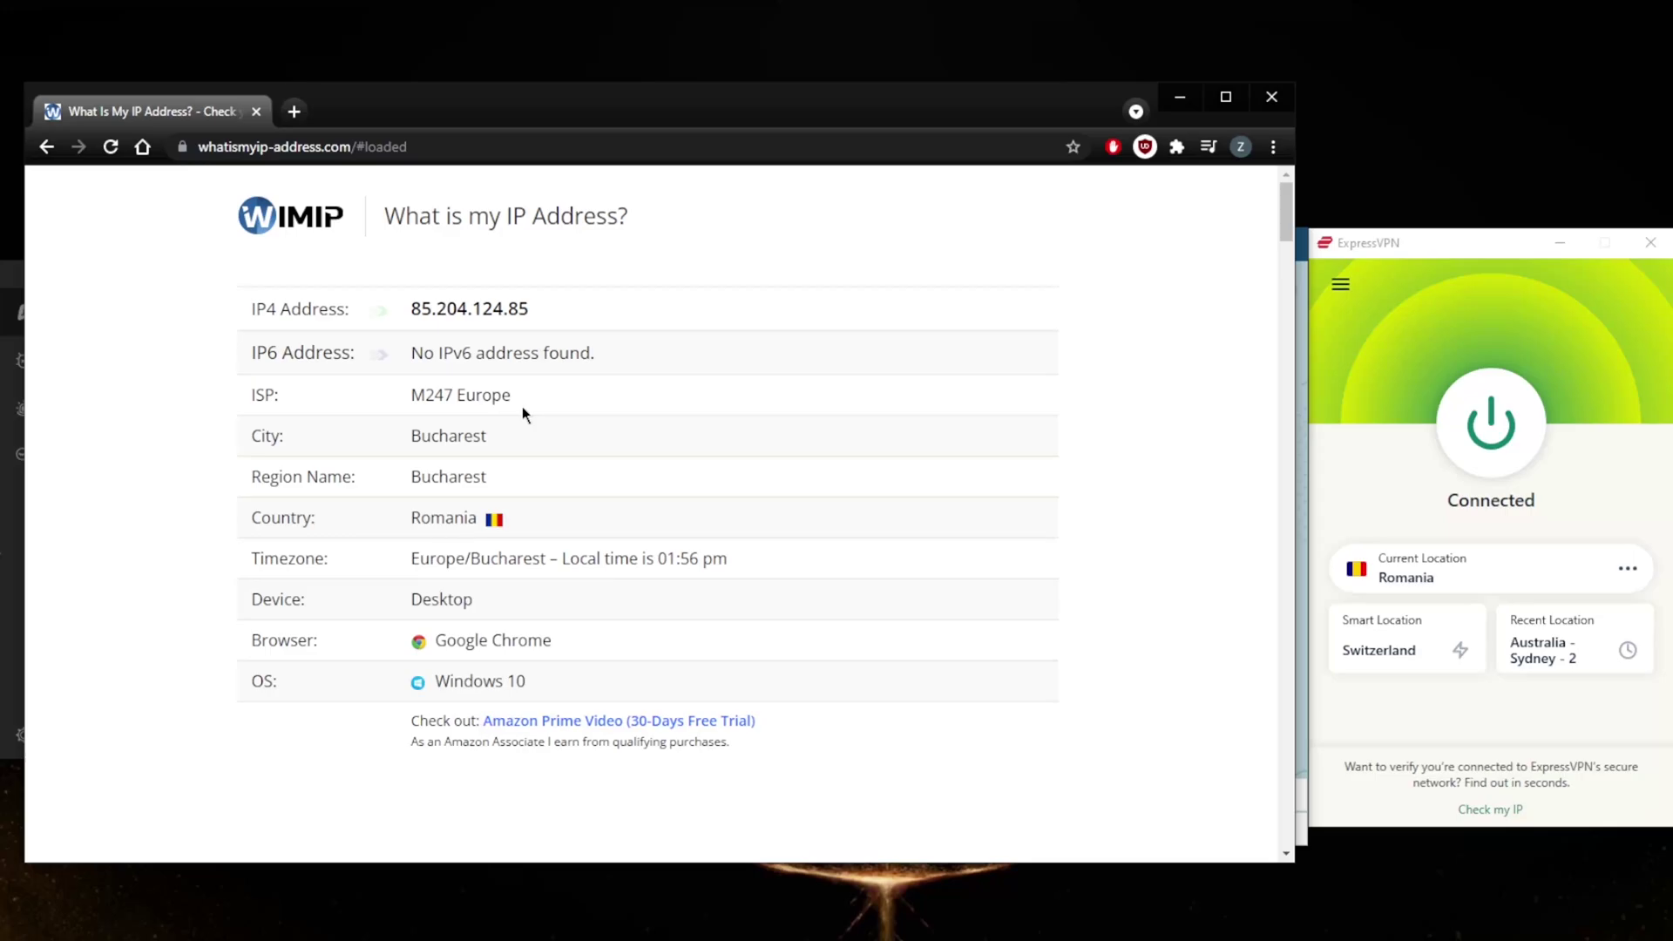
Close Chrome, disconnect ExpressVPN, and bring up its General options showing network lock off
left_click(1271, 97)
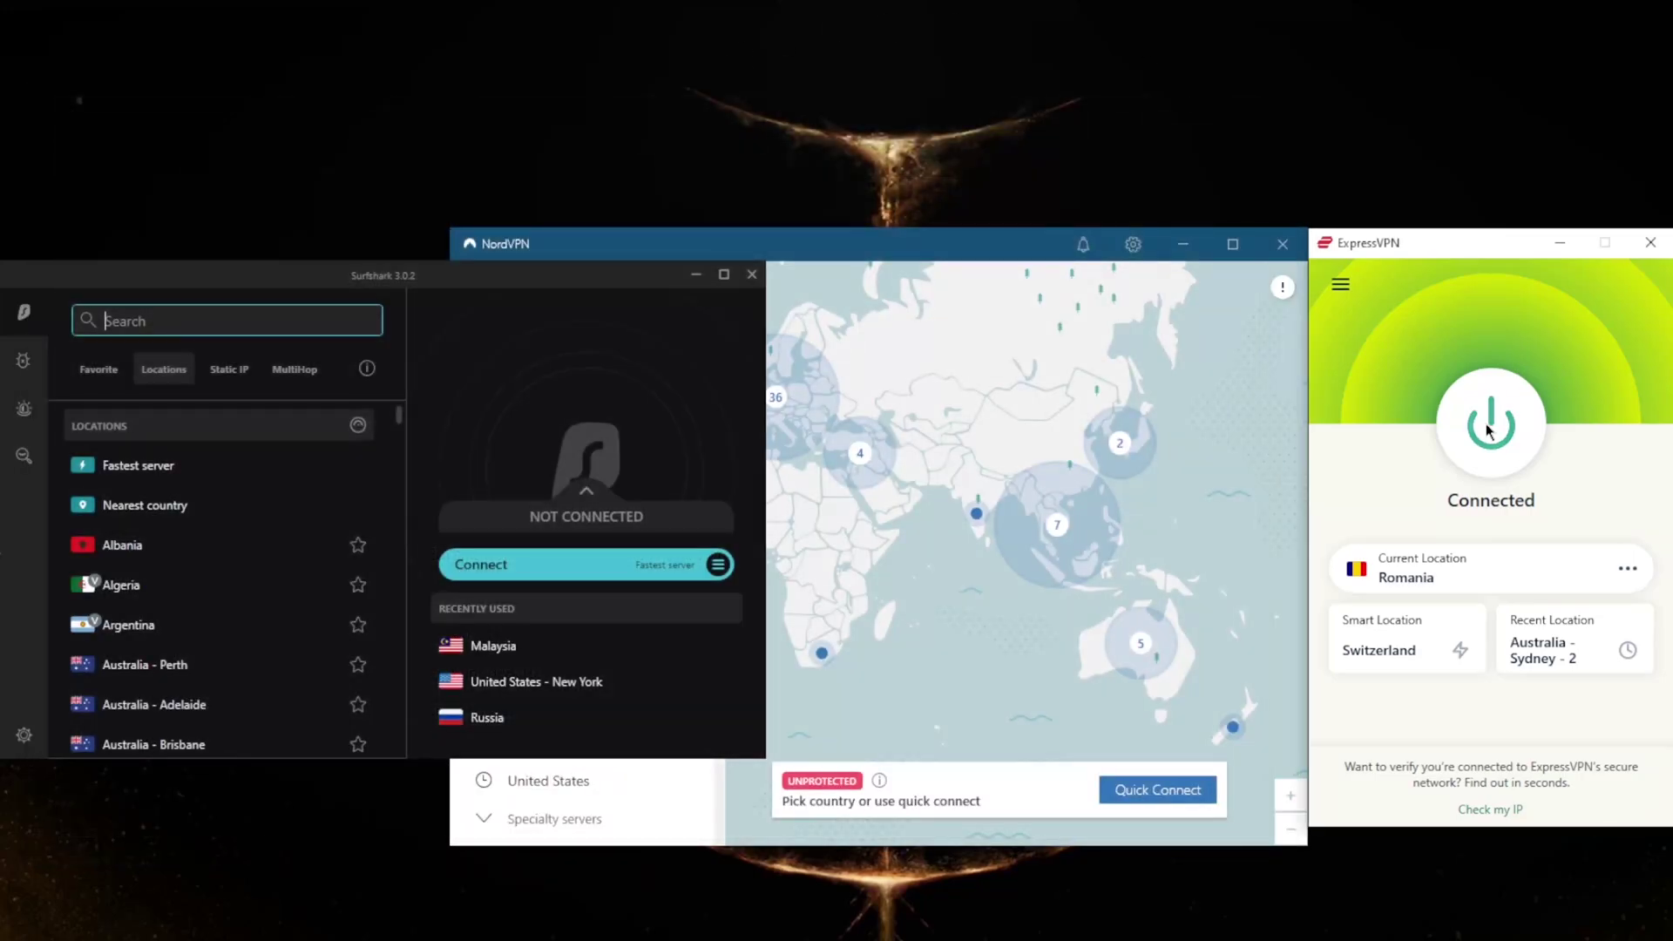
left_click(1487, 430)
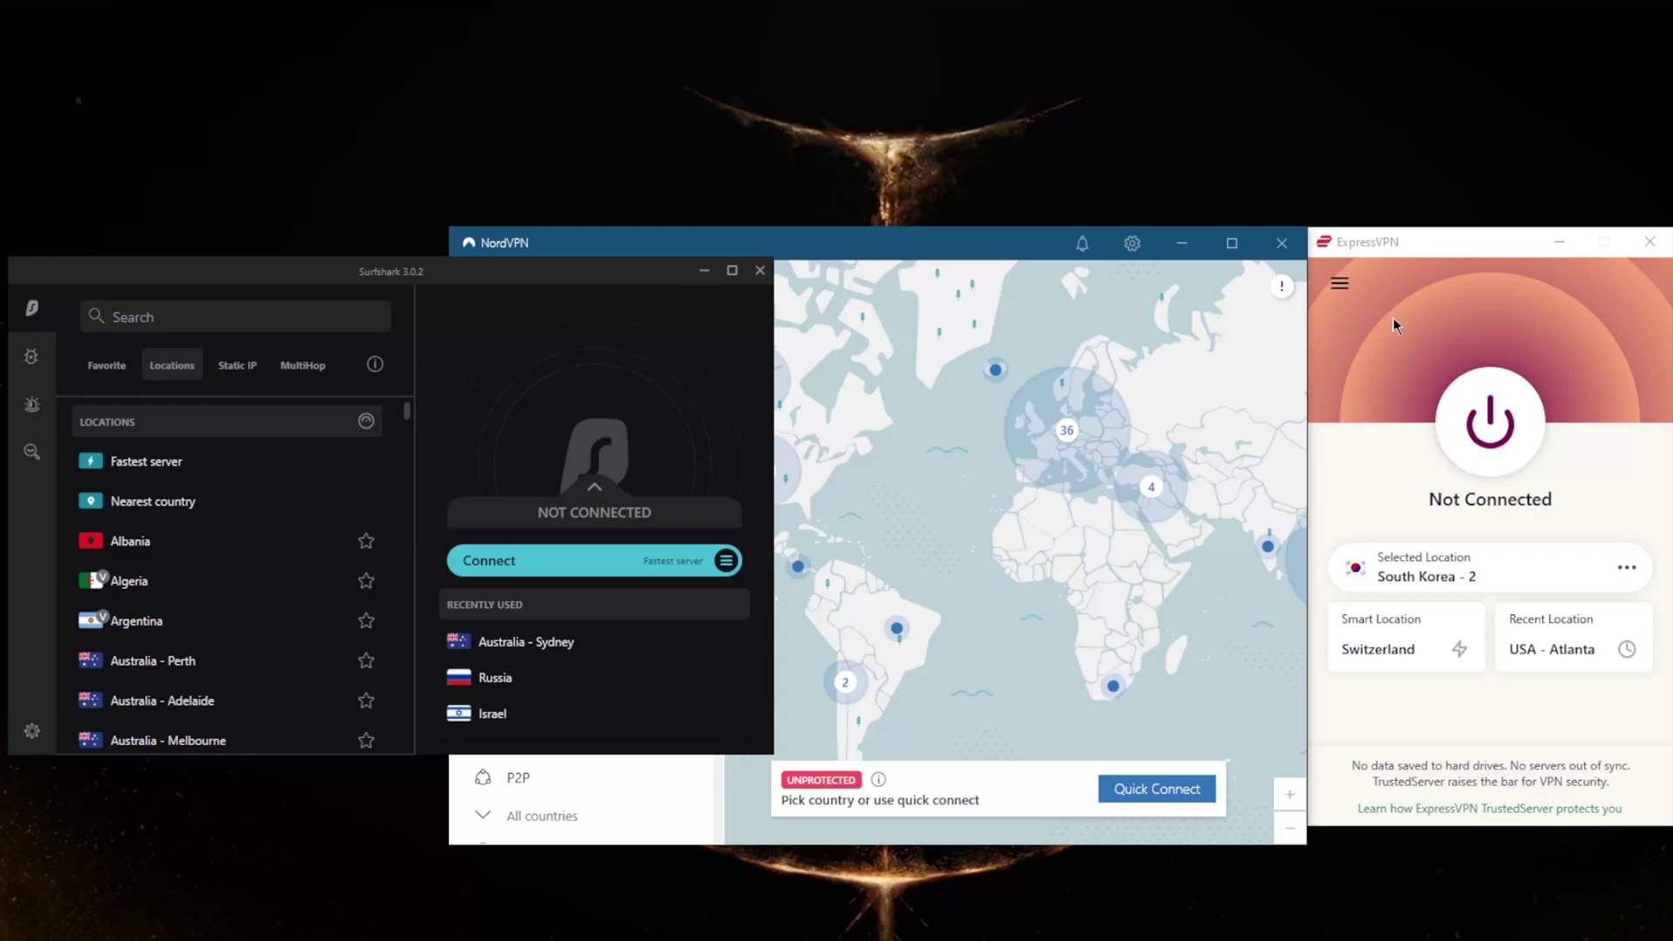
left_click(1353, 376)
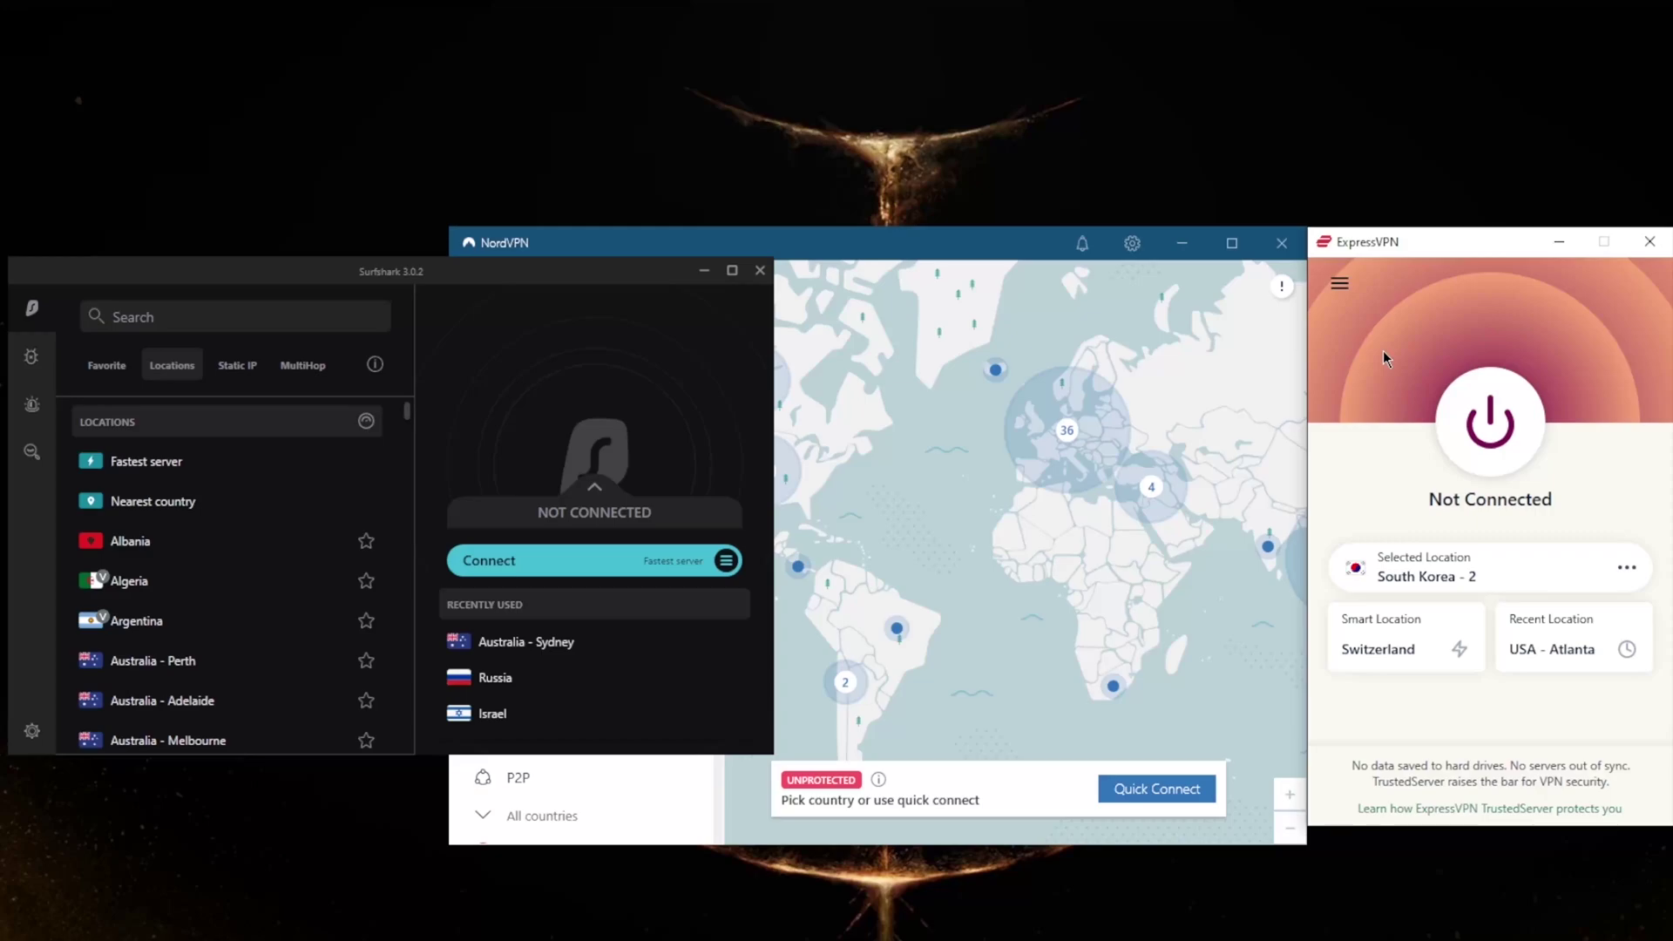
left_click(1340, 284)
left_click(1394, 380)
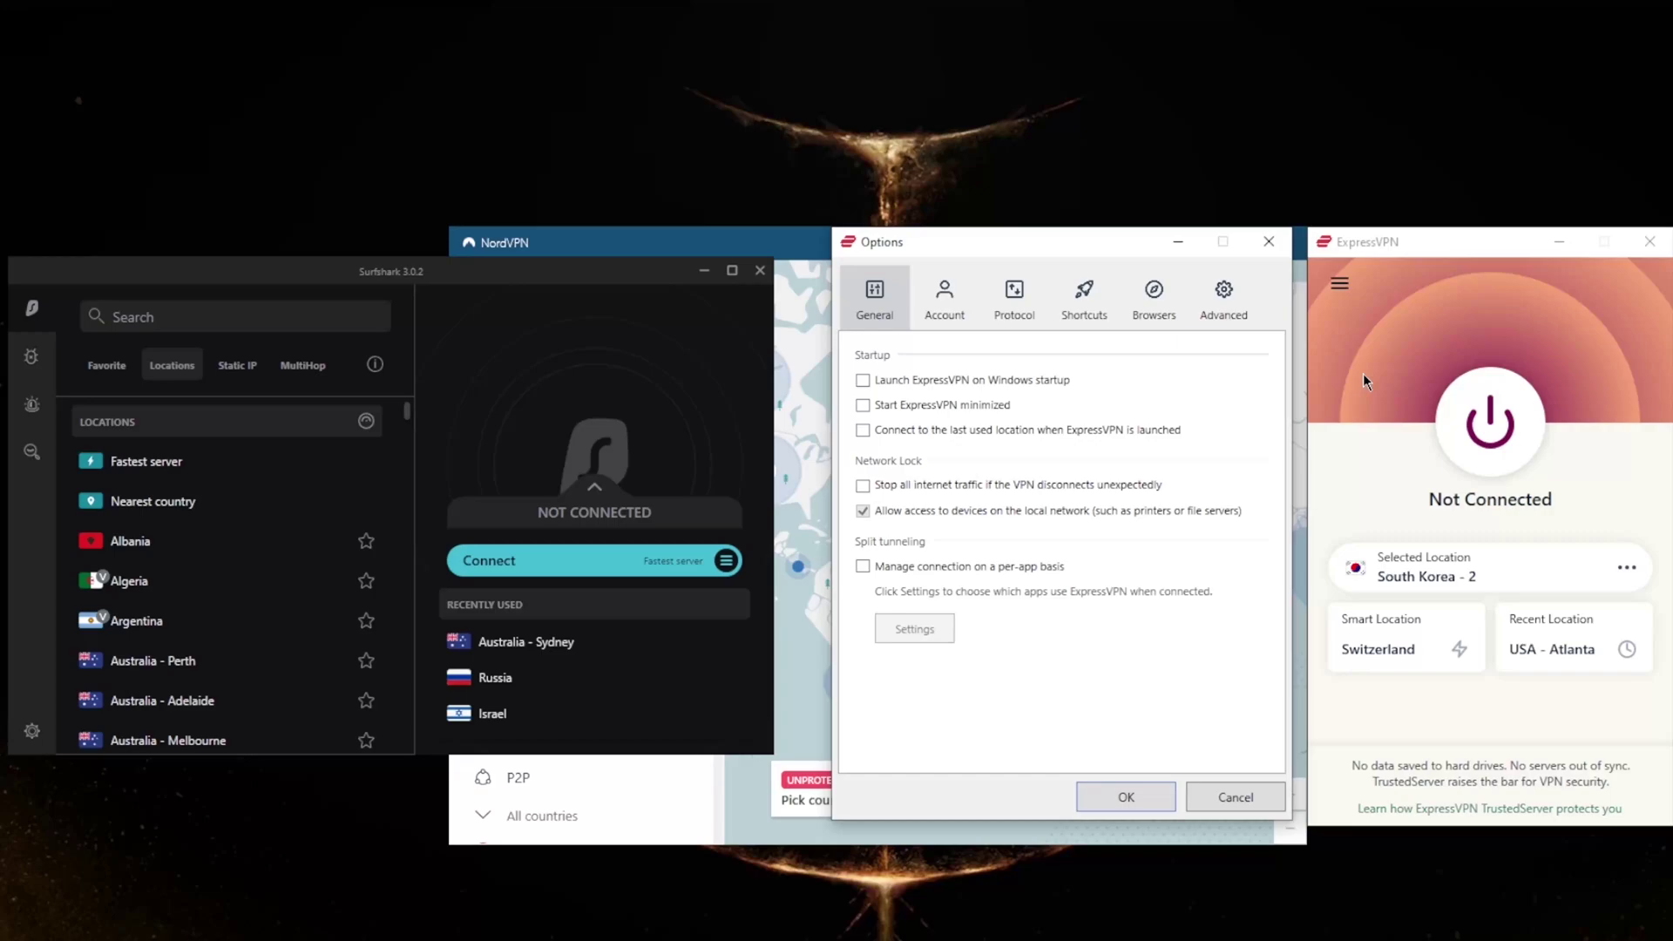
Try ExpressVPN's per-app split tunneling choices, then close Options with split tunneling left off
left_click(862, 567)
left_click(916, 620)
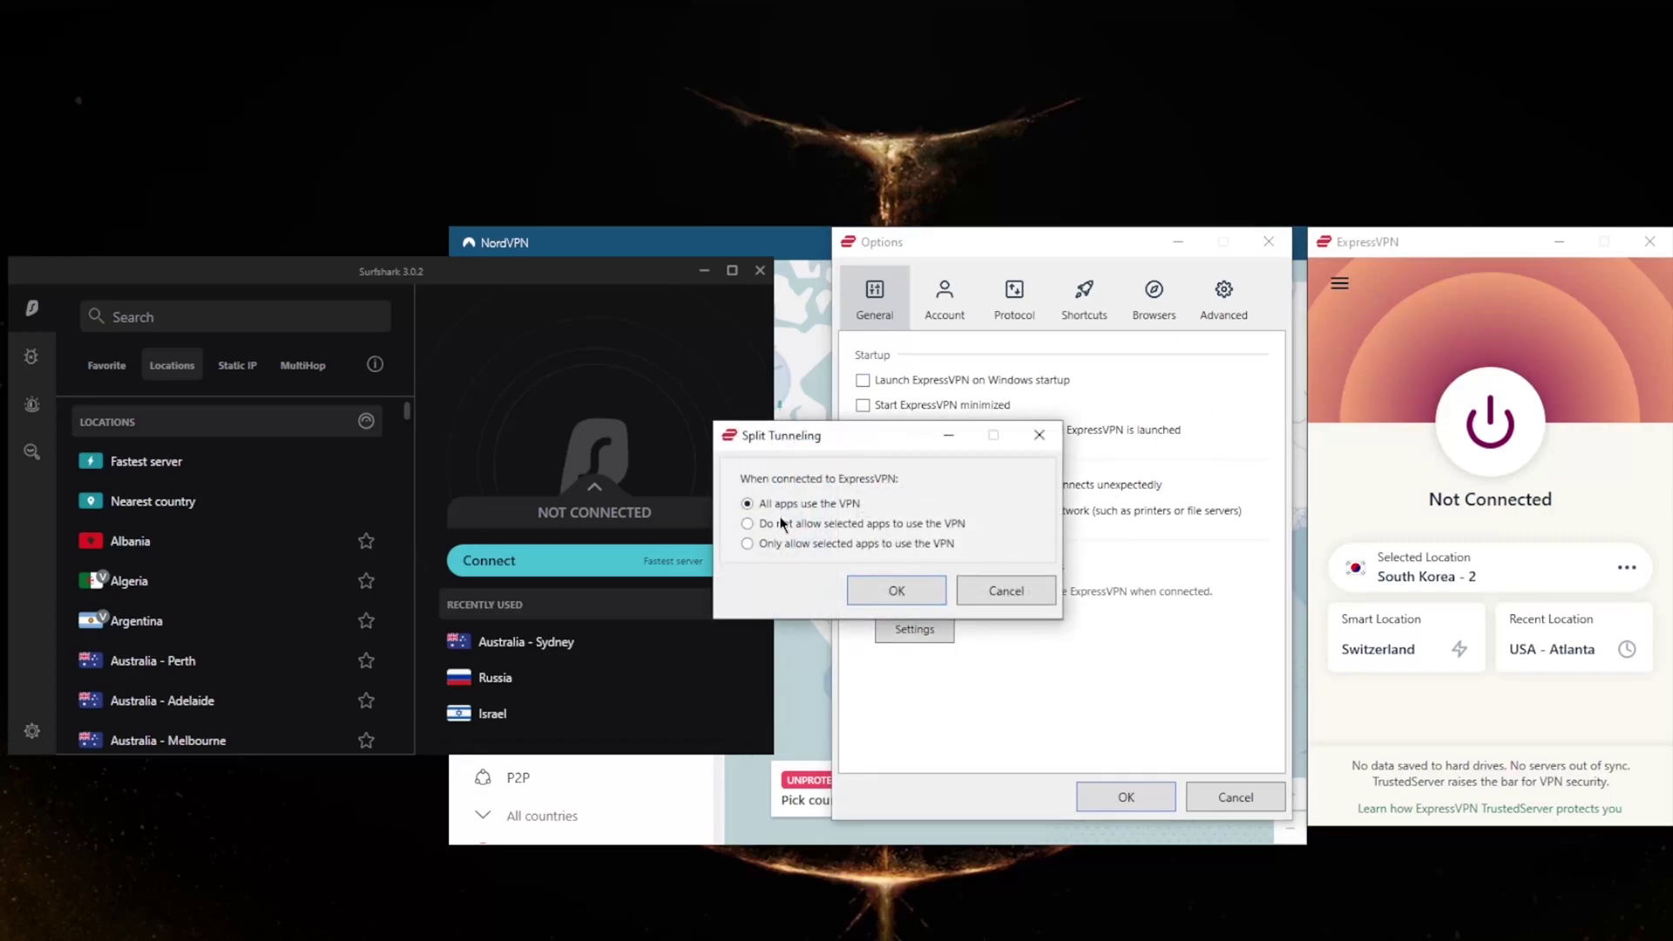
left_click(747, 543)
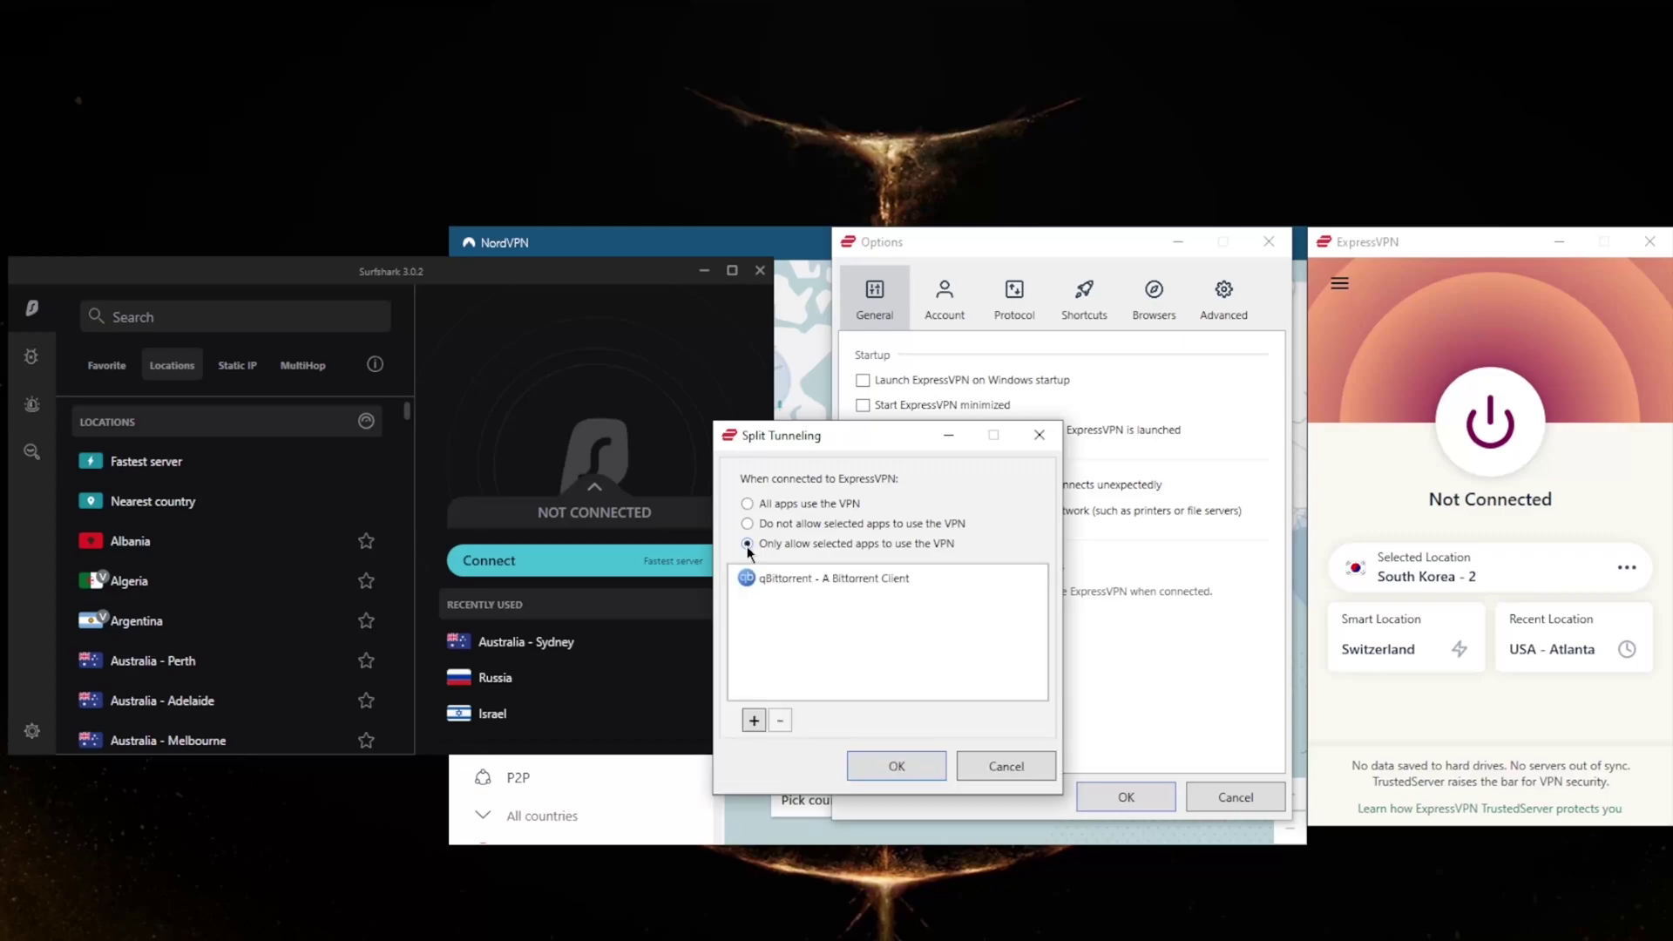
left_click(748, 523)
left_click(801, 578)
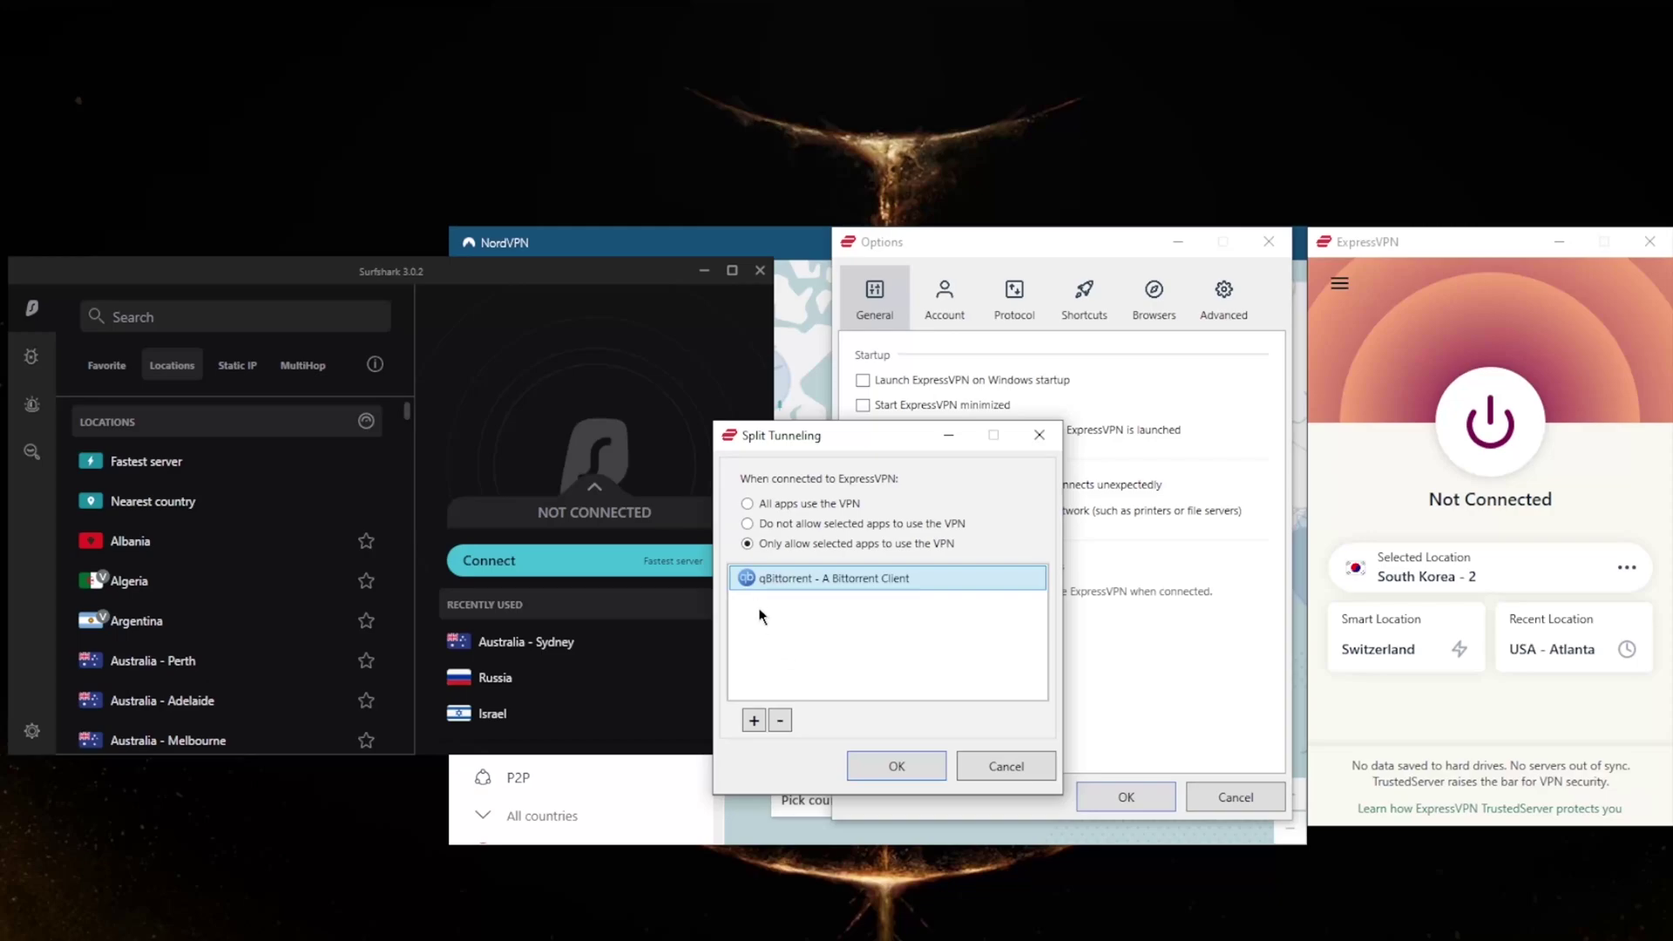
left_click(748, 523)
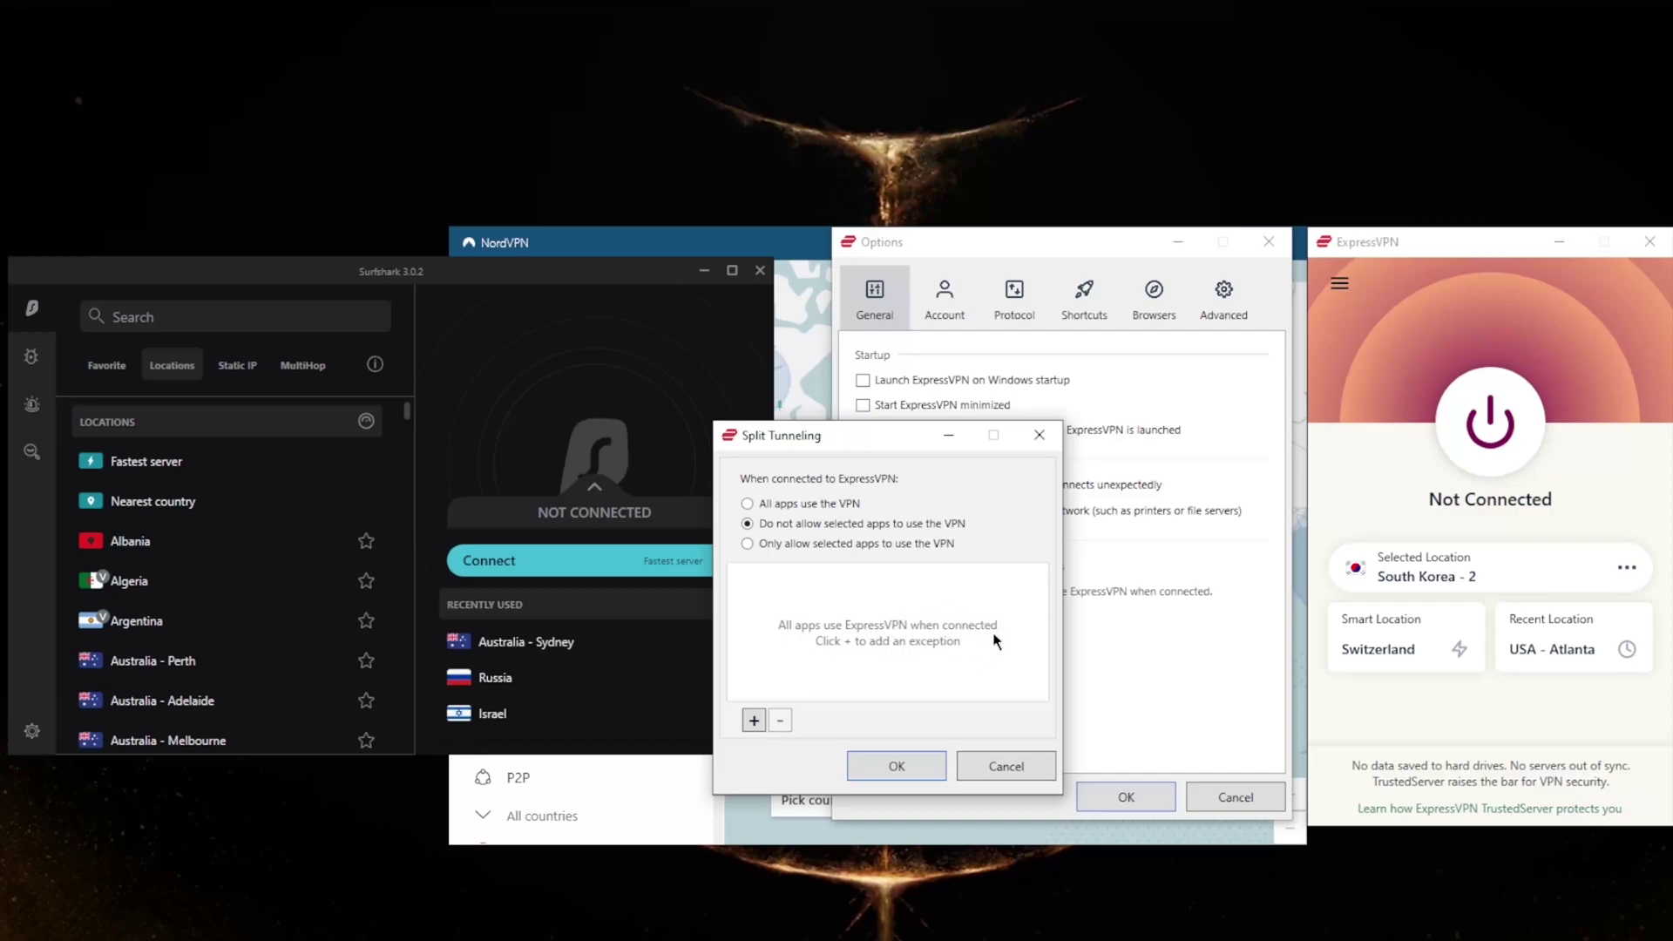
key("Return")
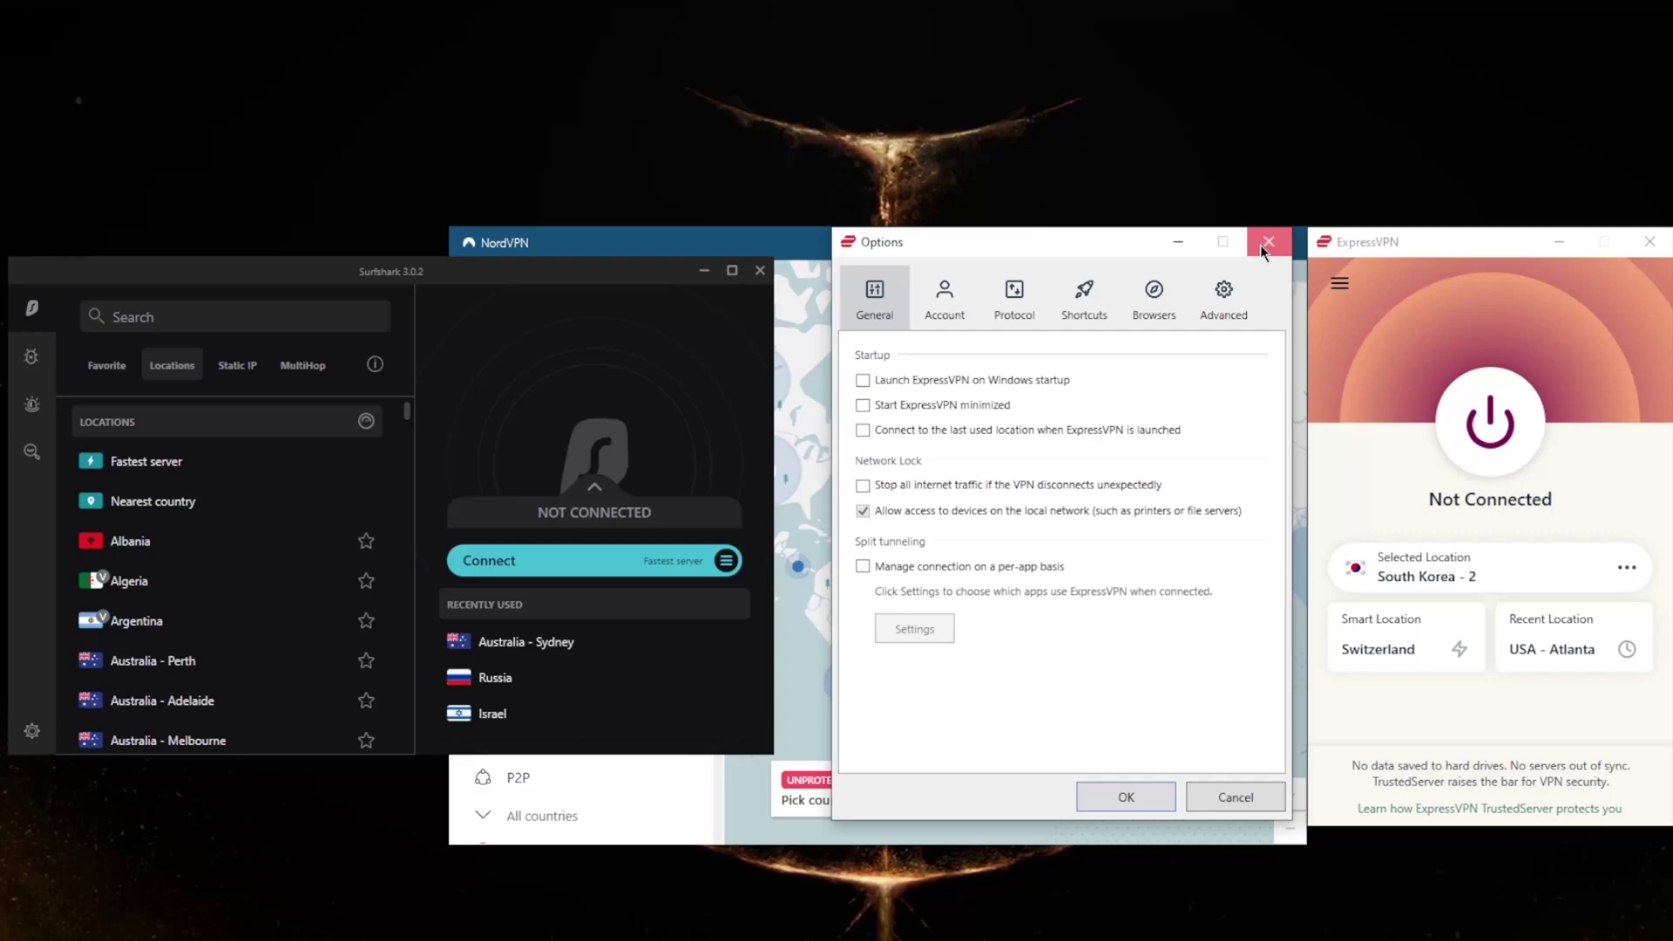
left_click(1268, 243)
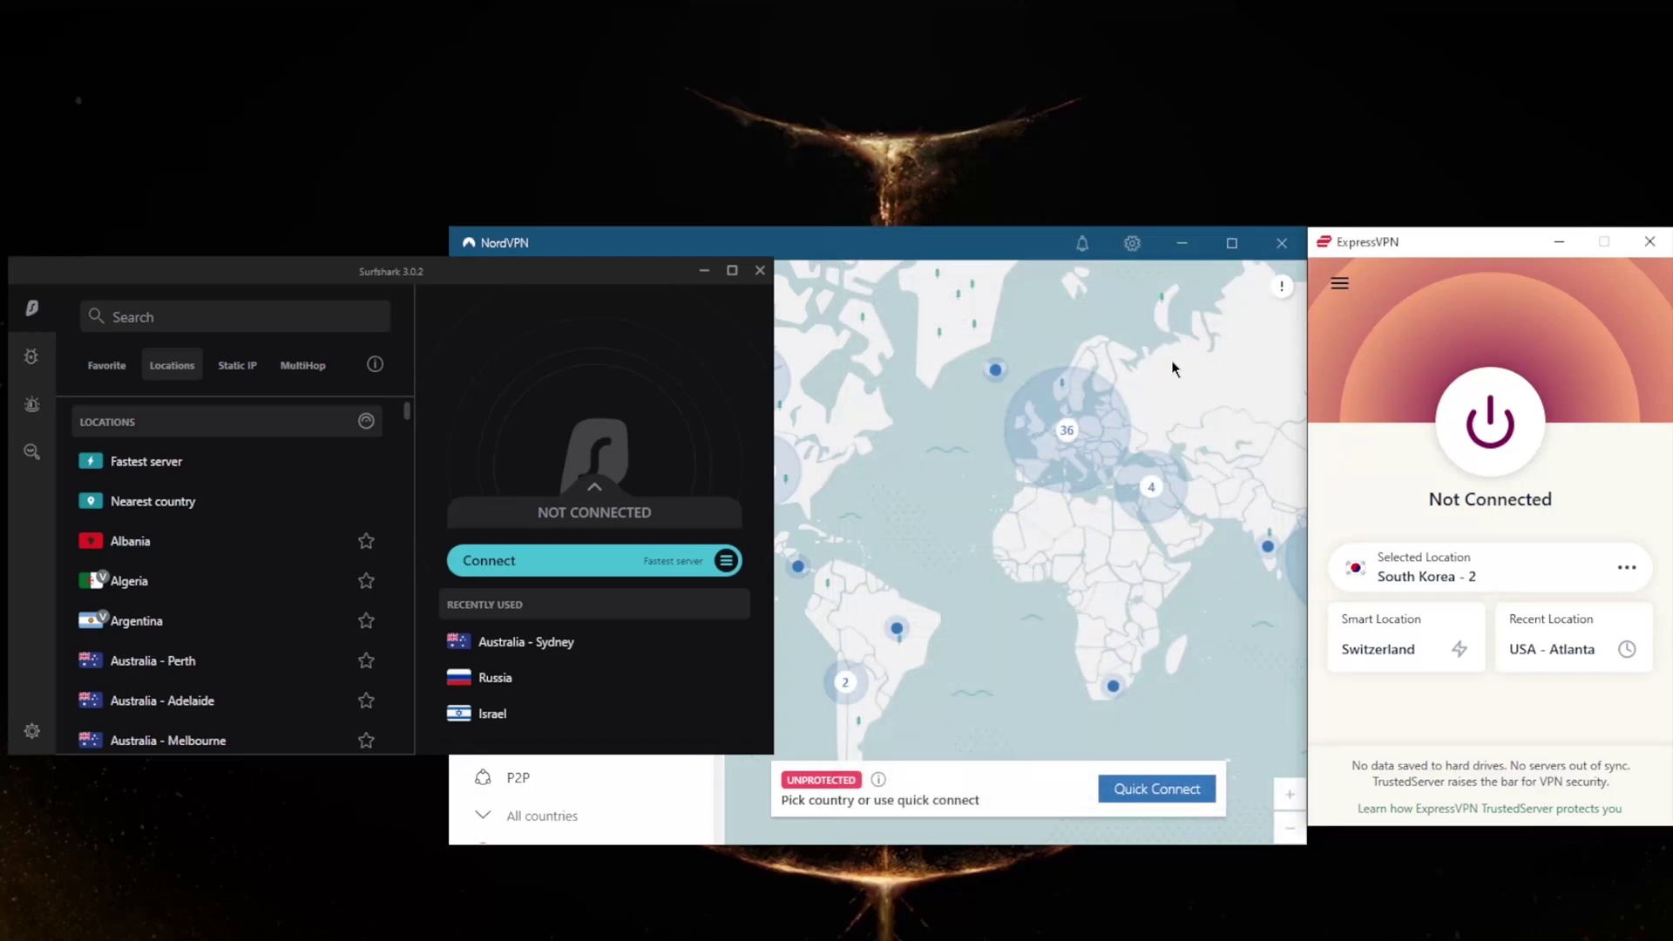
Focus NordVPN and browse down to Dedicated IP, Double VPN, Onion Over VPN and P2P servers
left_click(1079, 365)
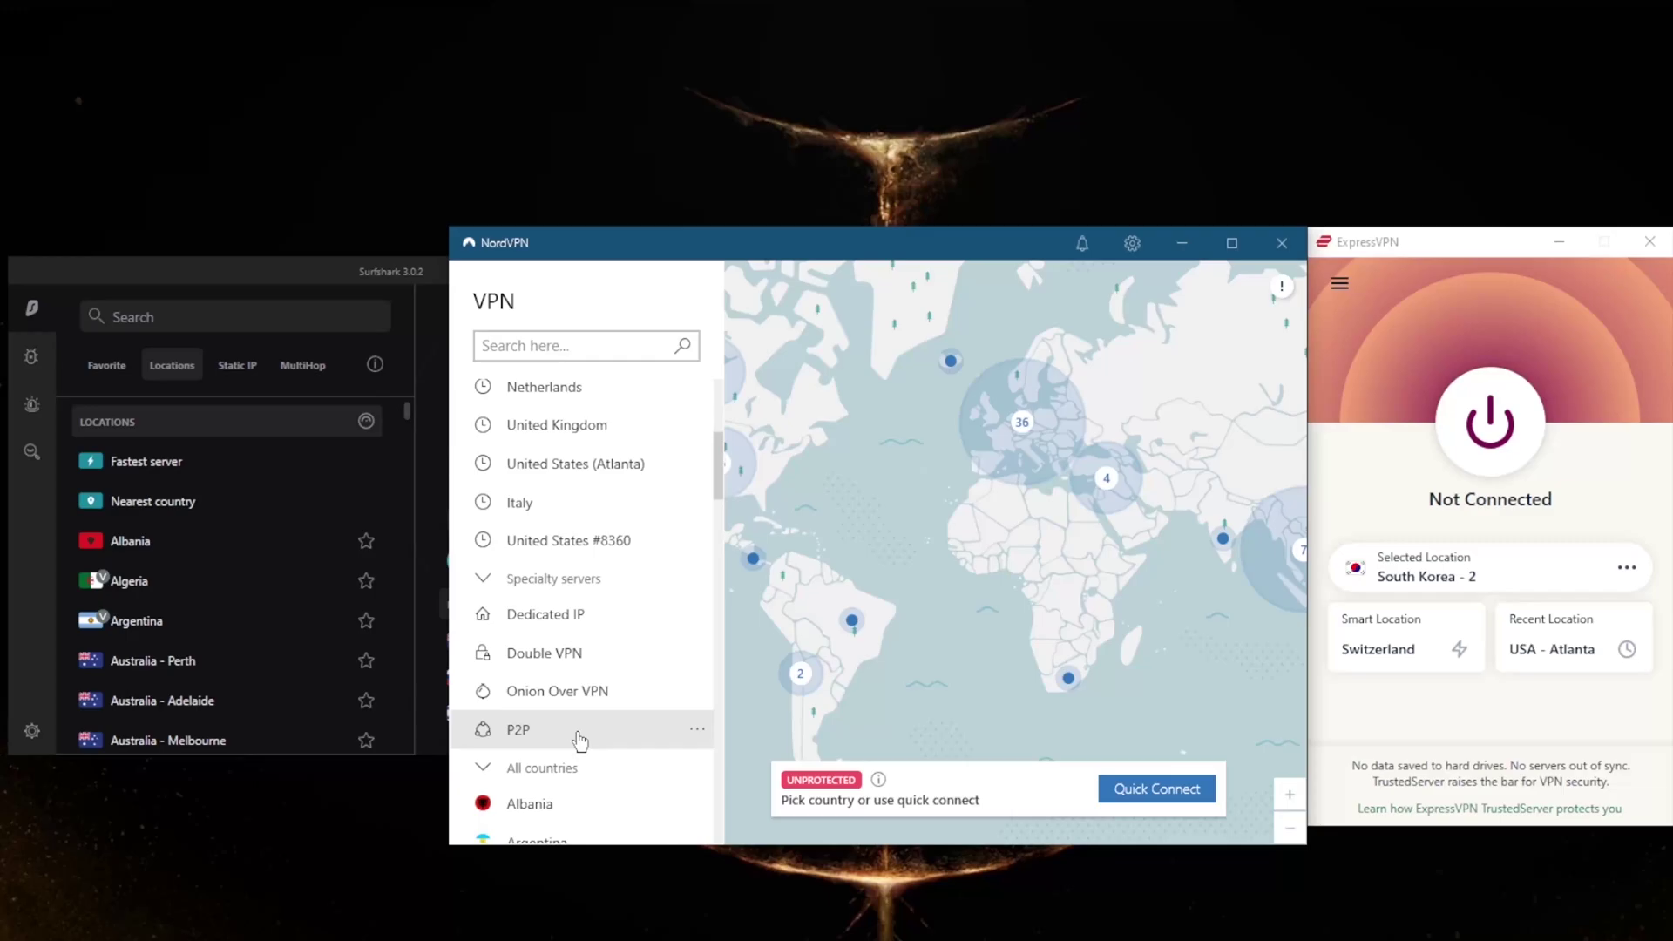
left_click(1132, 243)
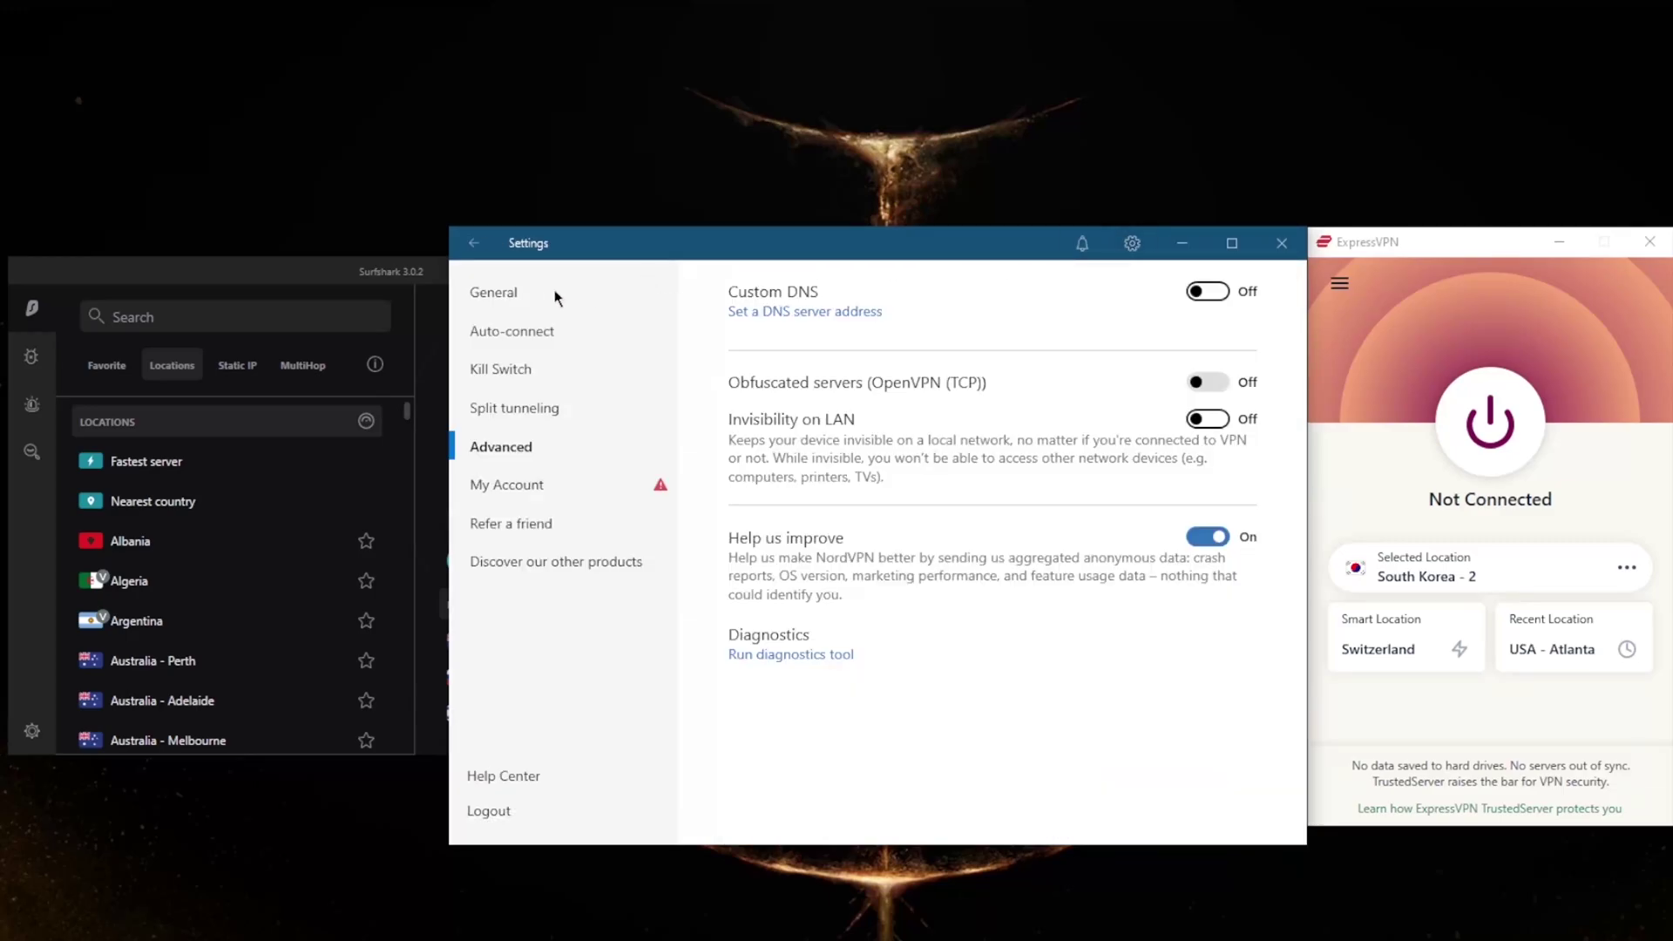
left_click(532, 332)
left_click(1089, 434)
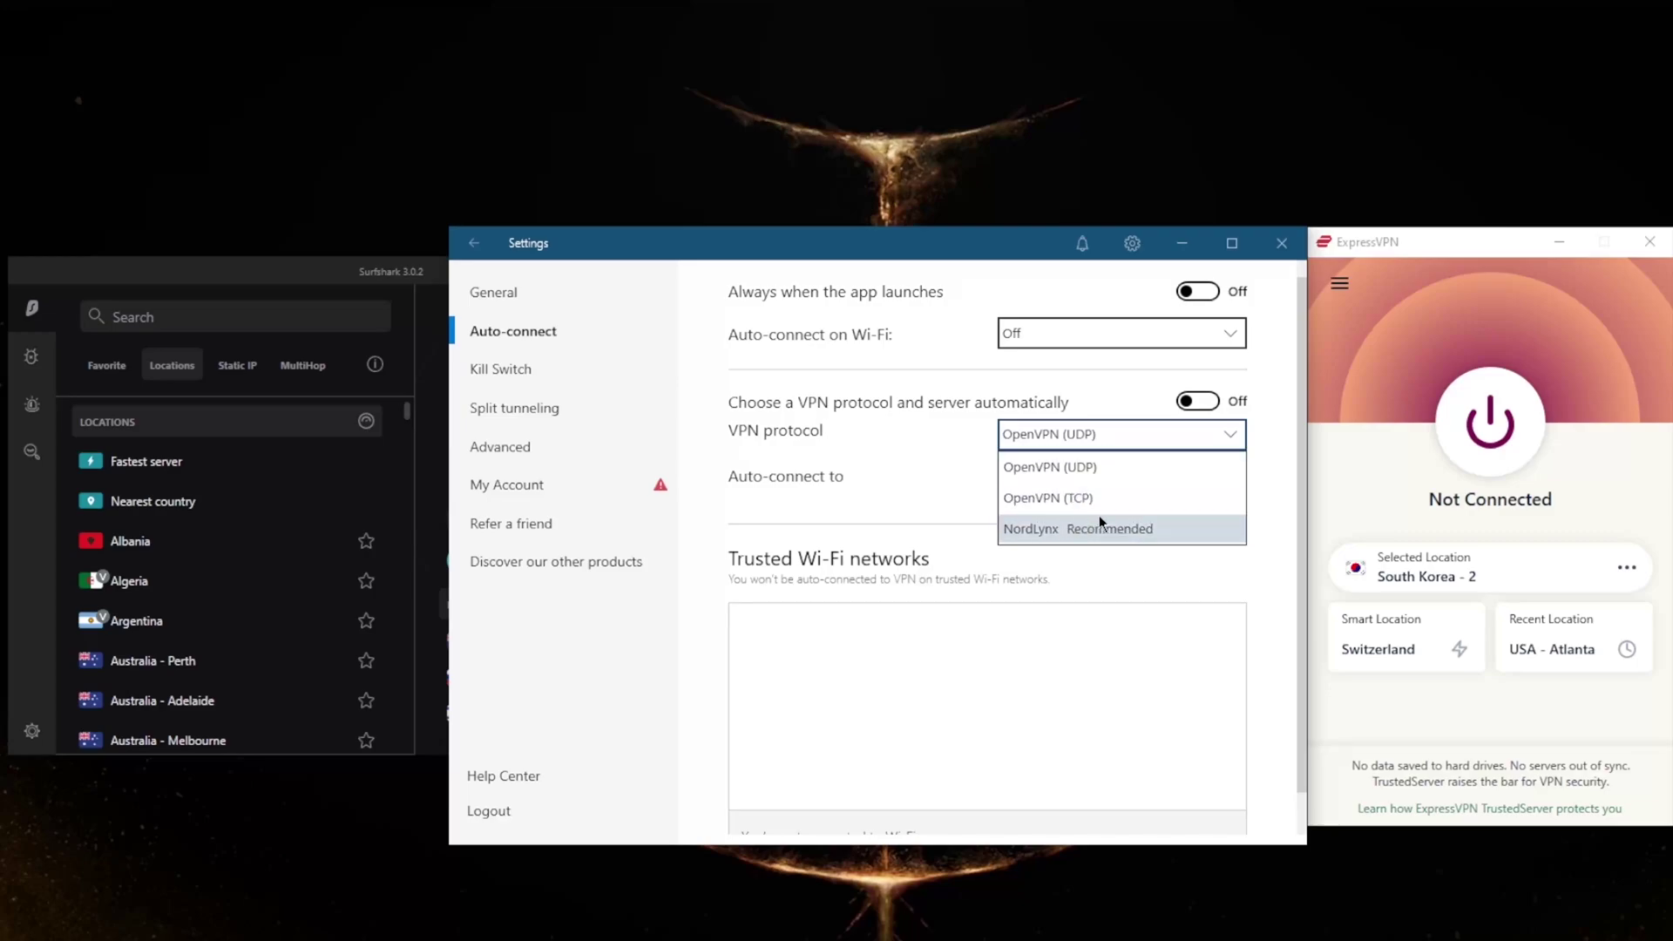
left_click(1052, 529)
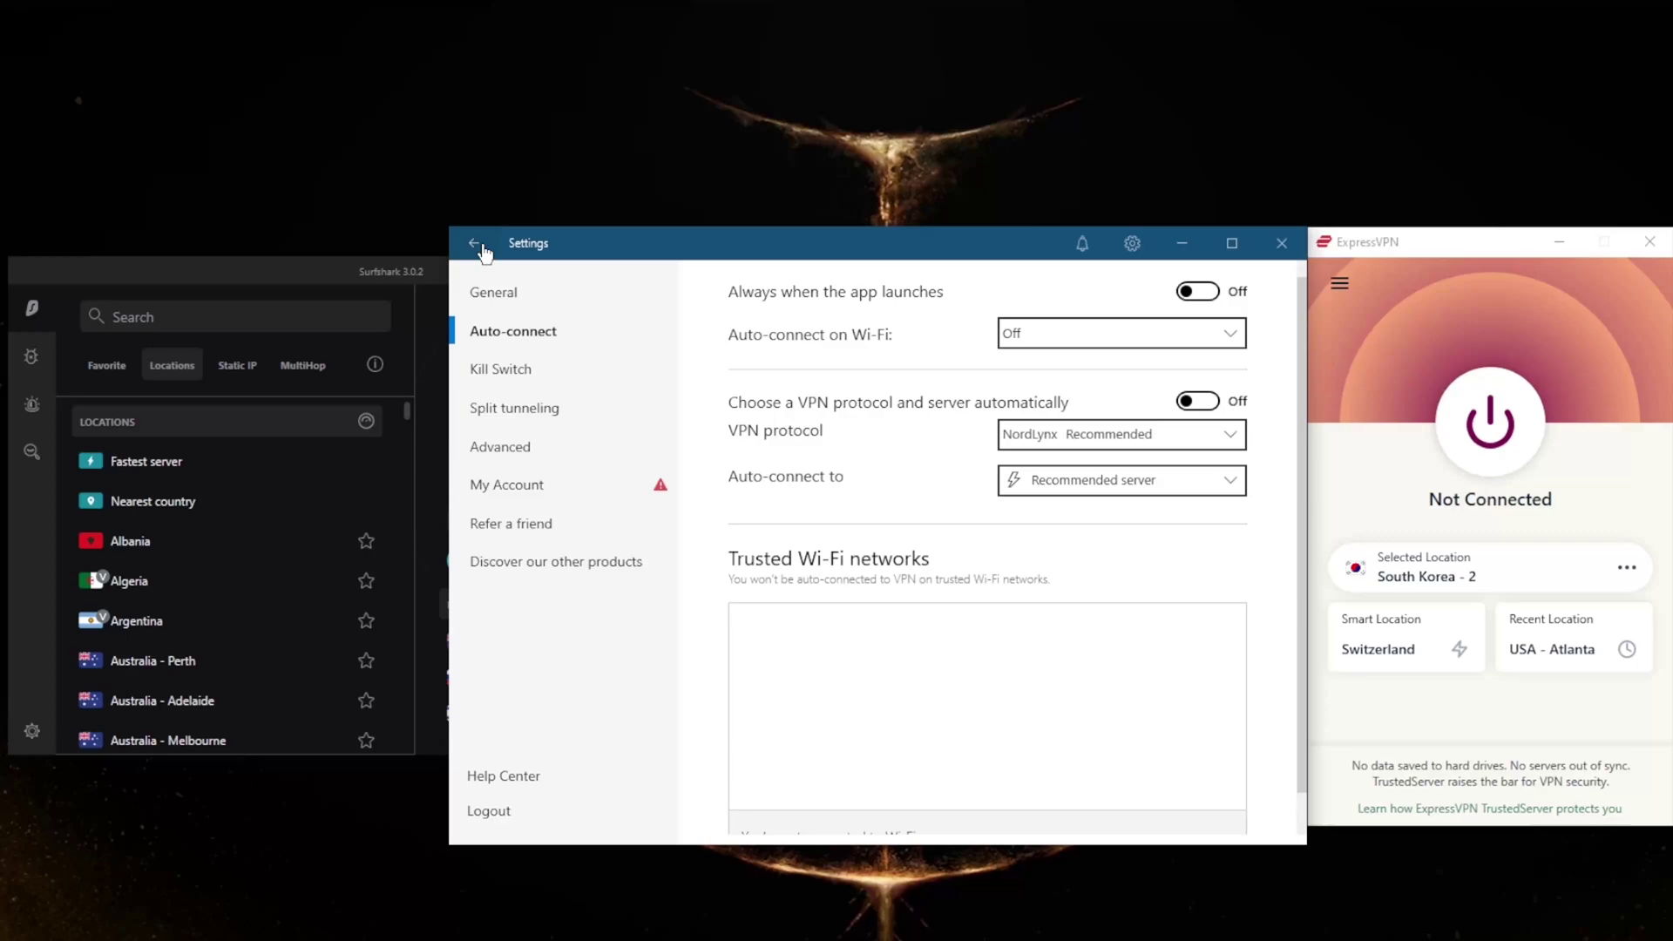
left_click(475, 244)
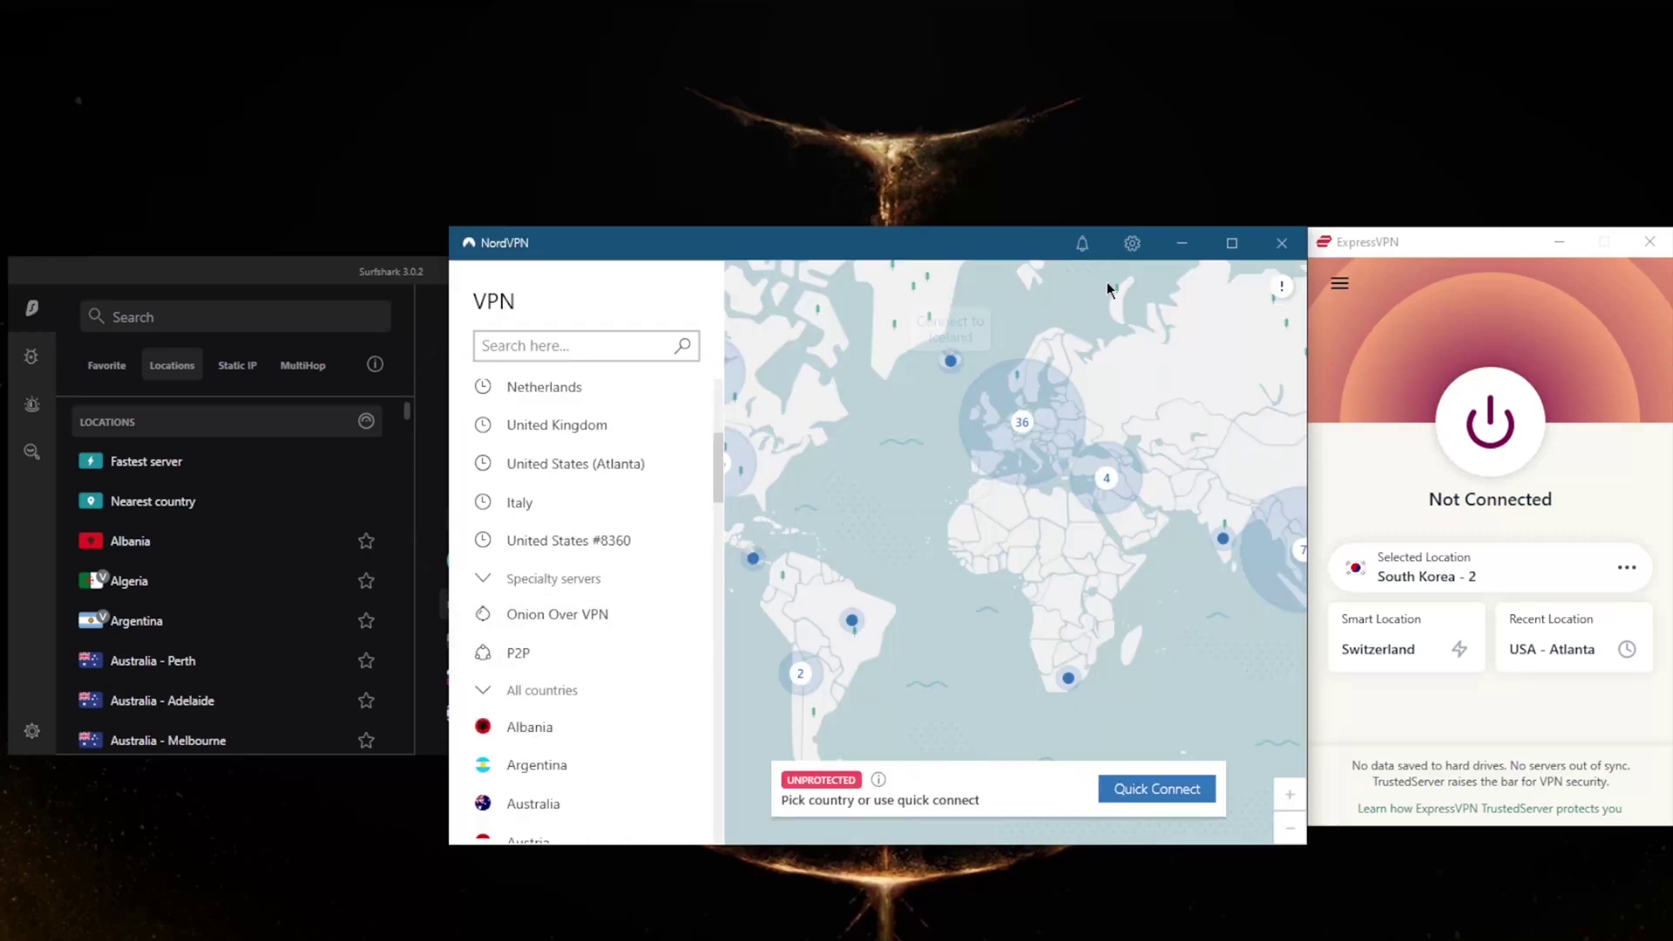
mouse_move(575, 614)
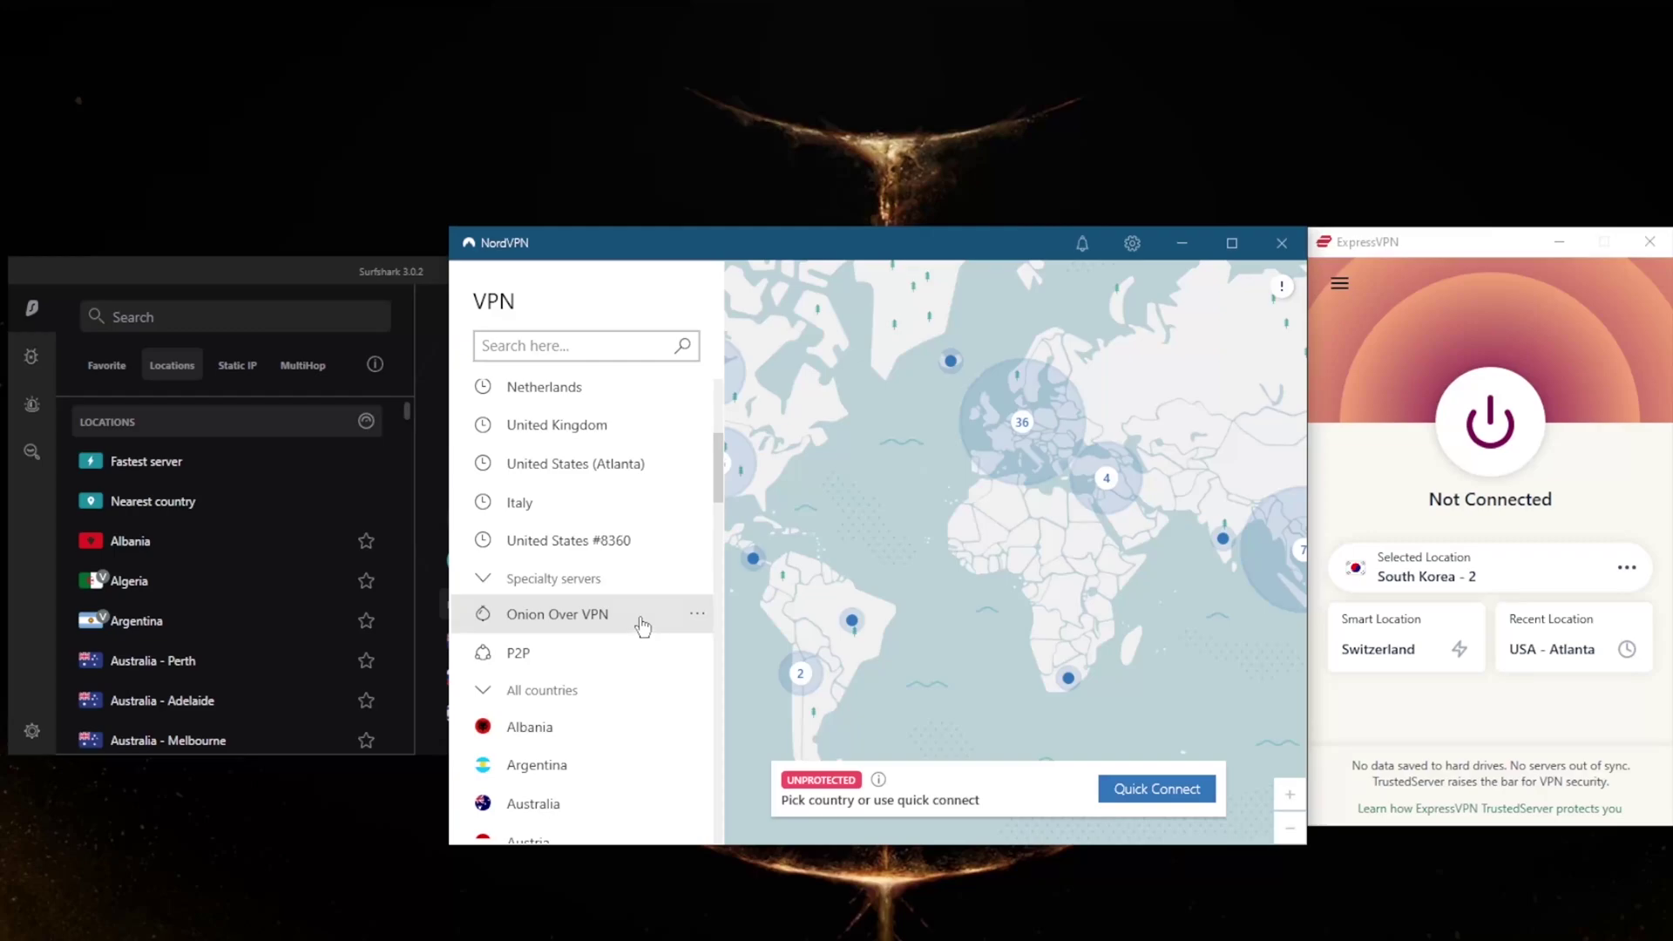
left_click(1132, 244)
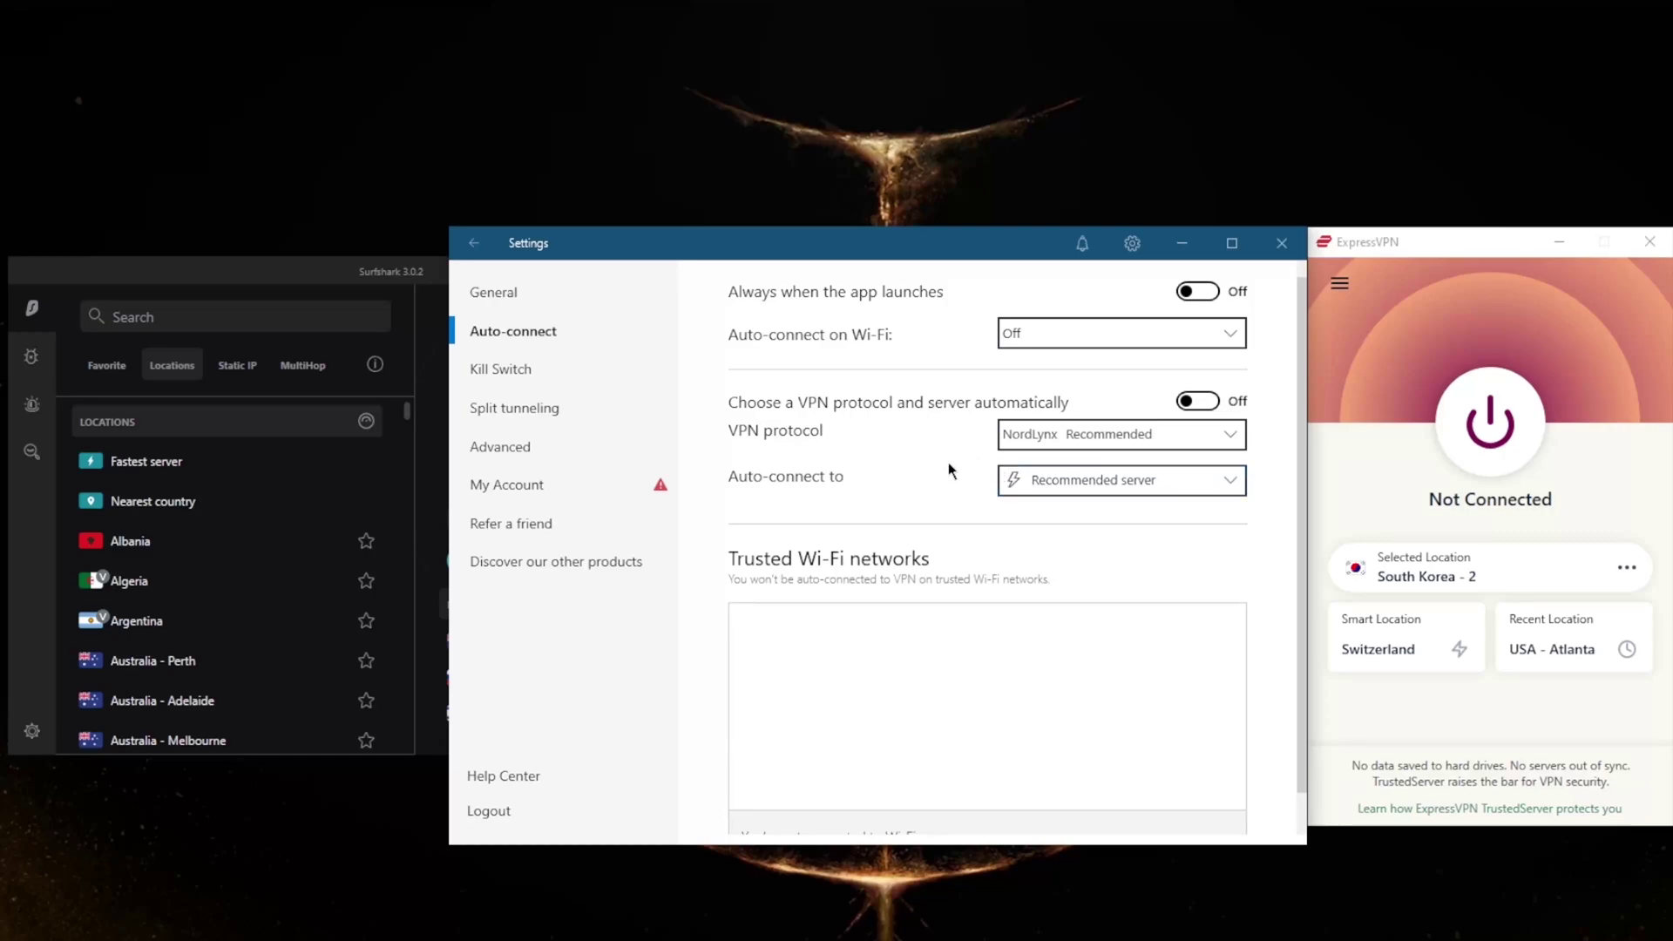
left_click(533, 371)
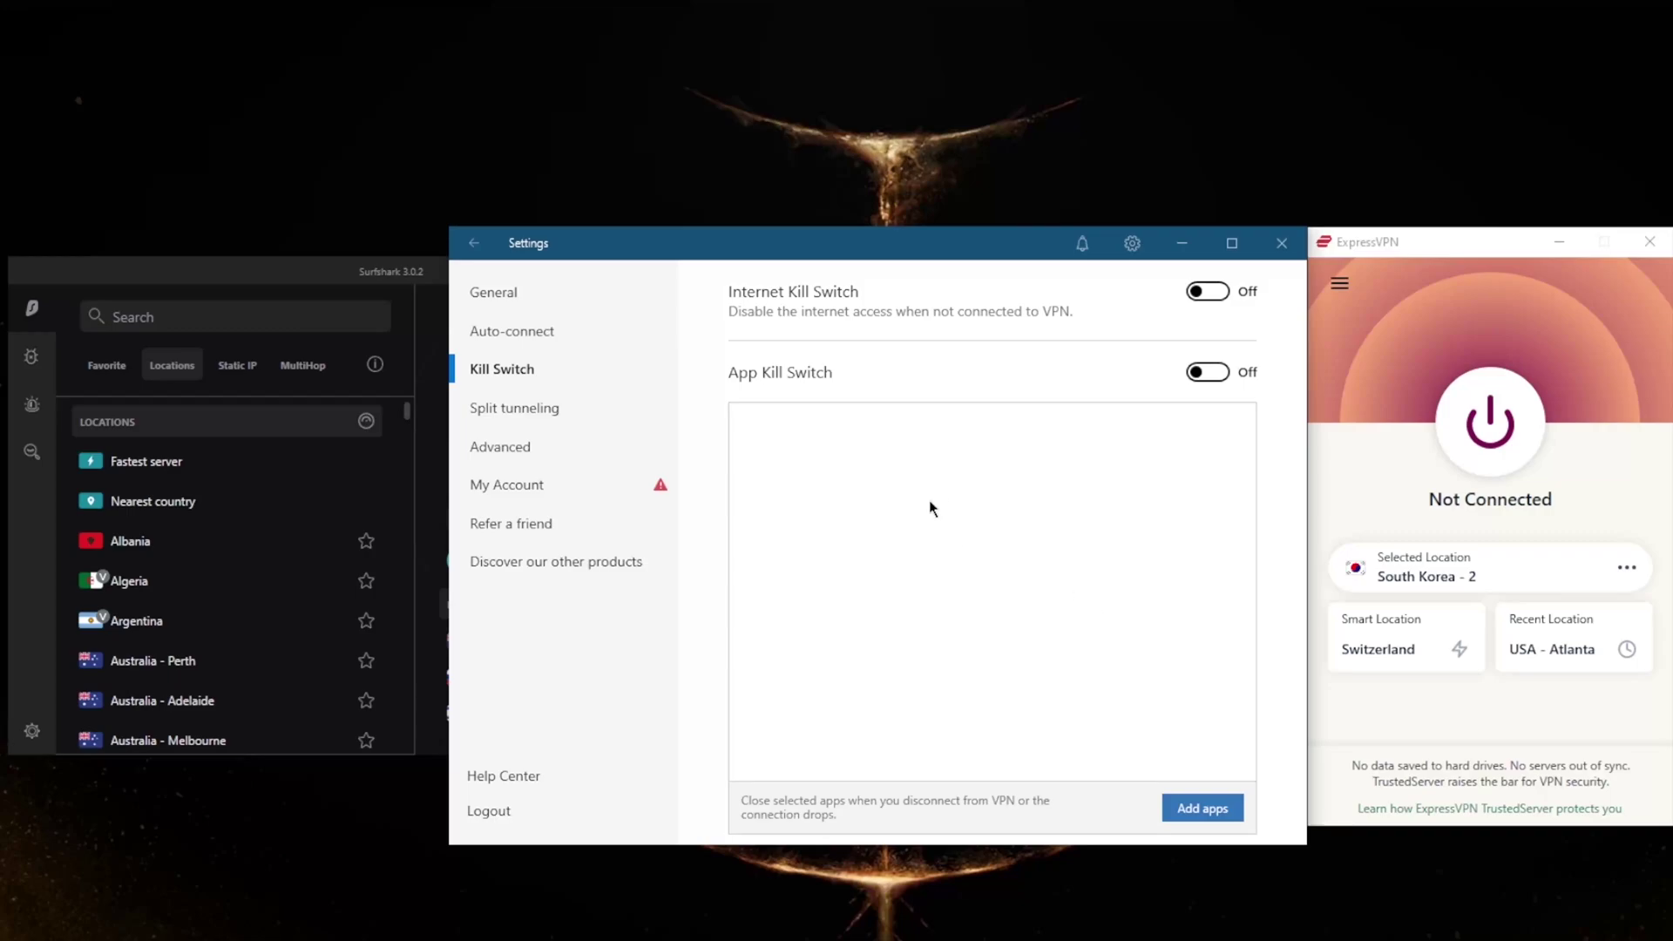
left_click(513, 411)
left_click(528, 448)
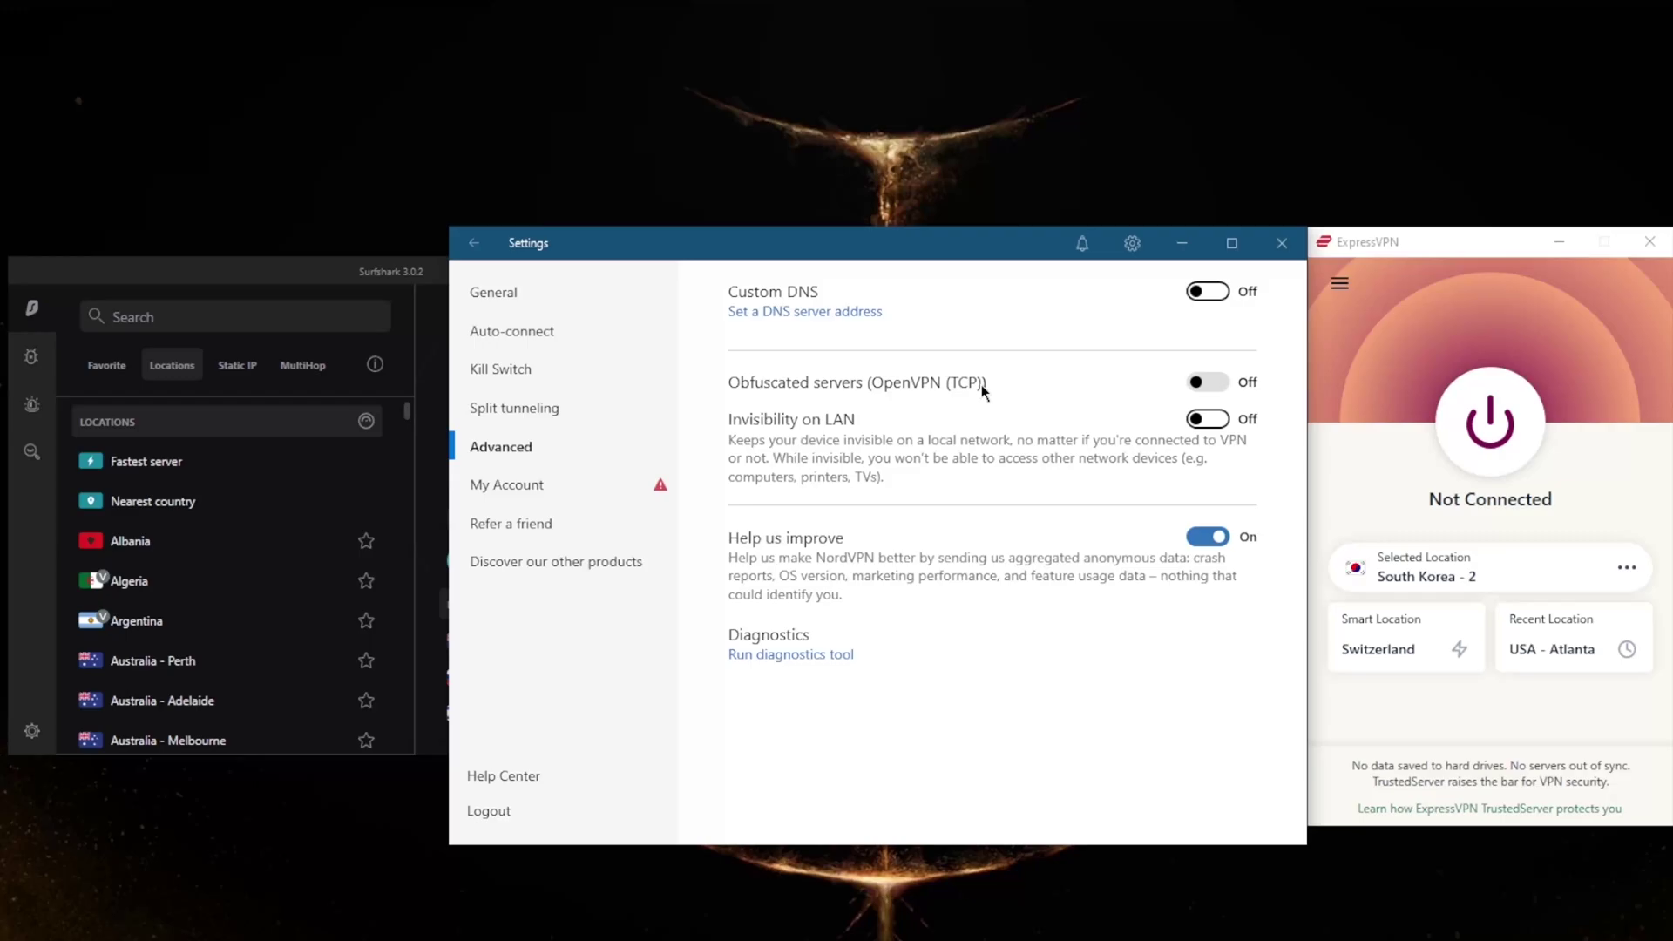
left_click(475, 244)
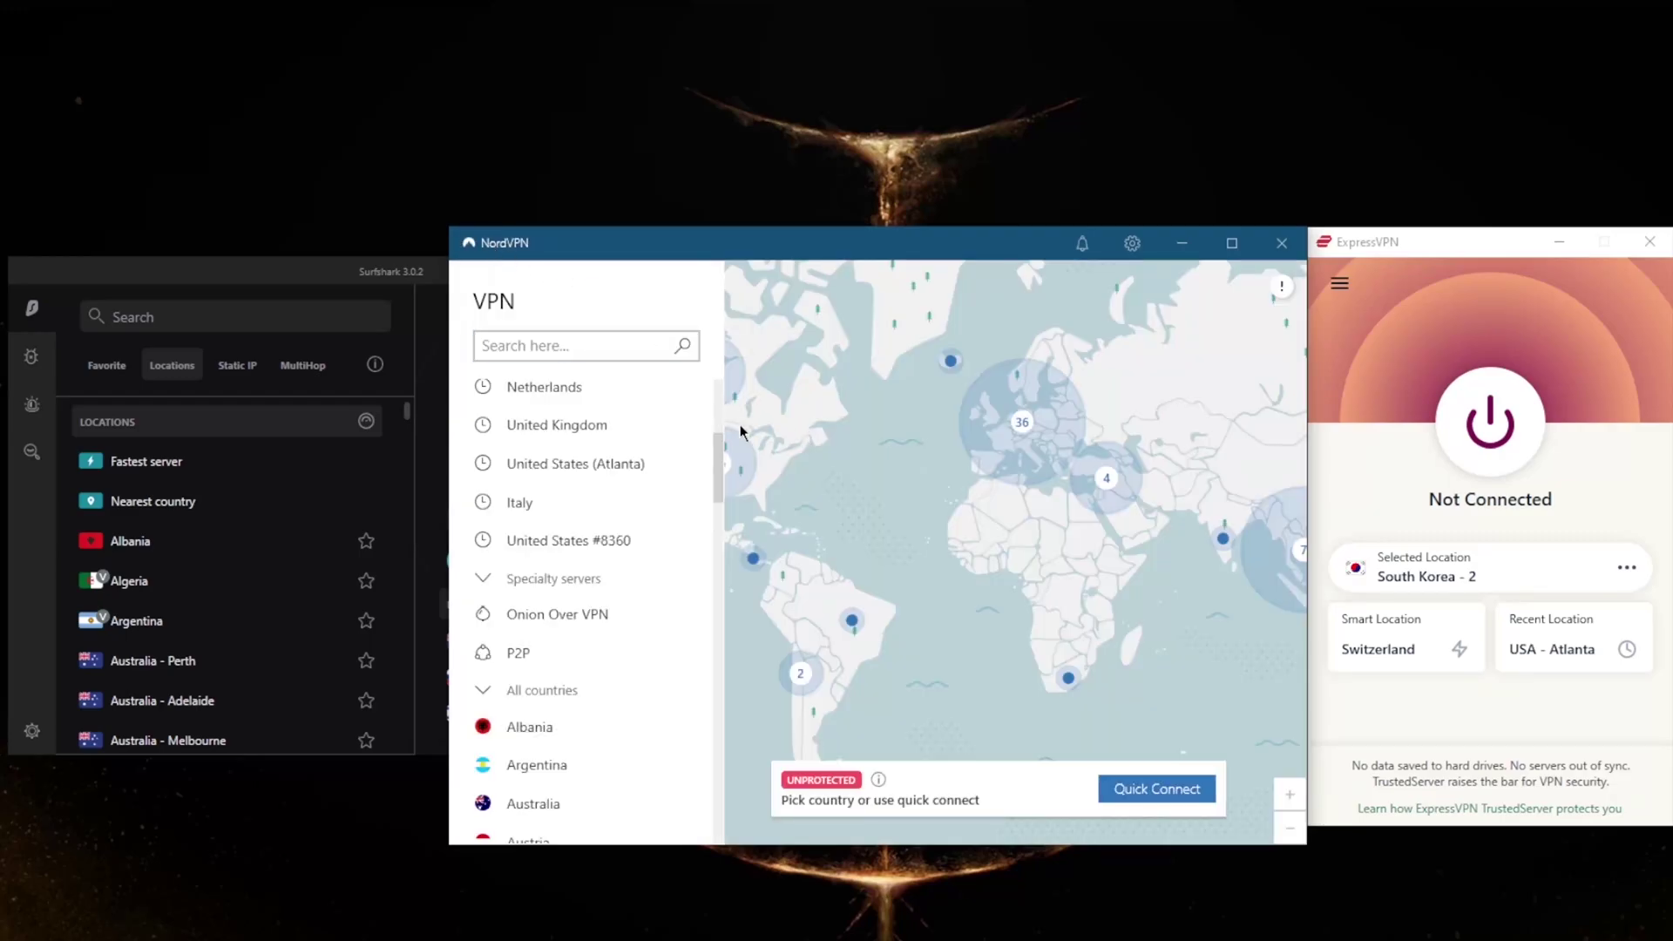
Put Surfshark in front of NordVPN, showing its not-connected panel and recent locations
left_click(404, 275)
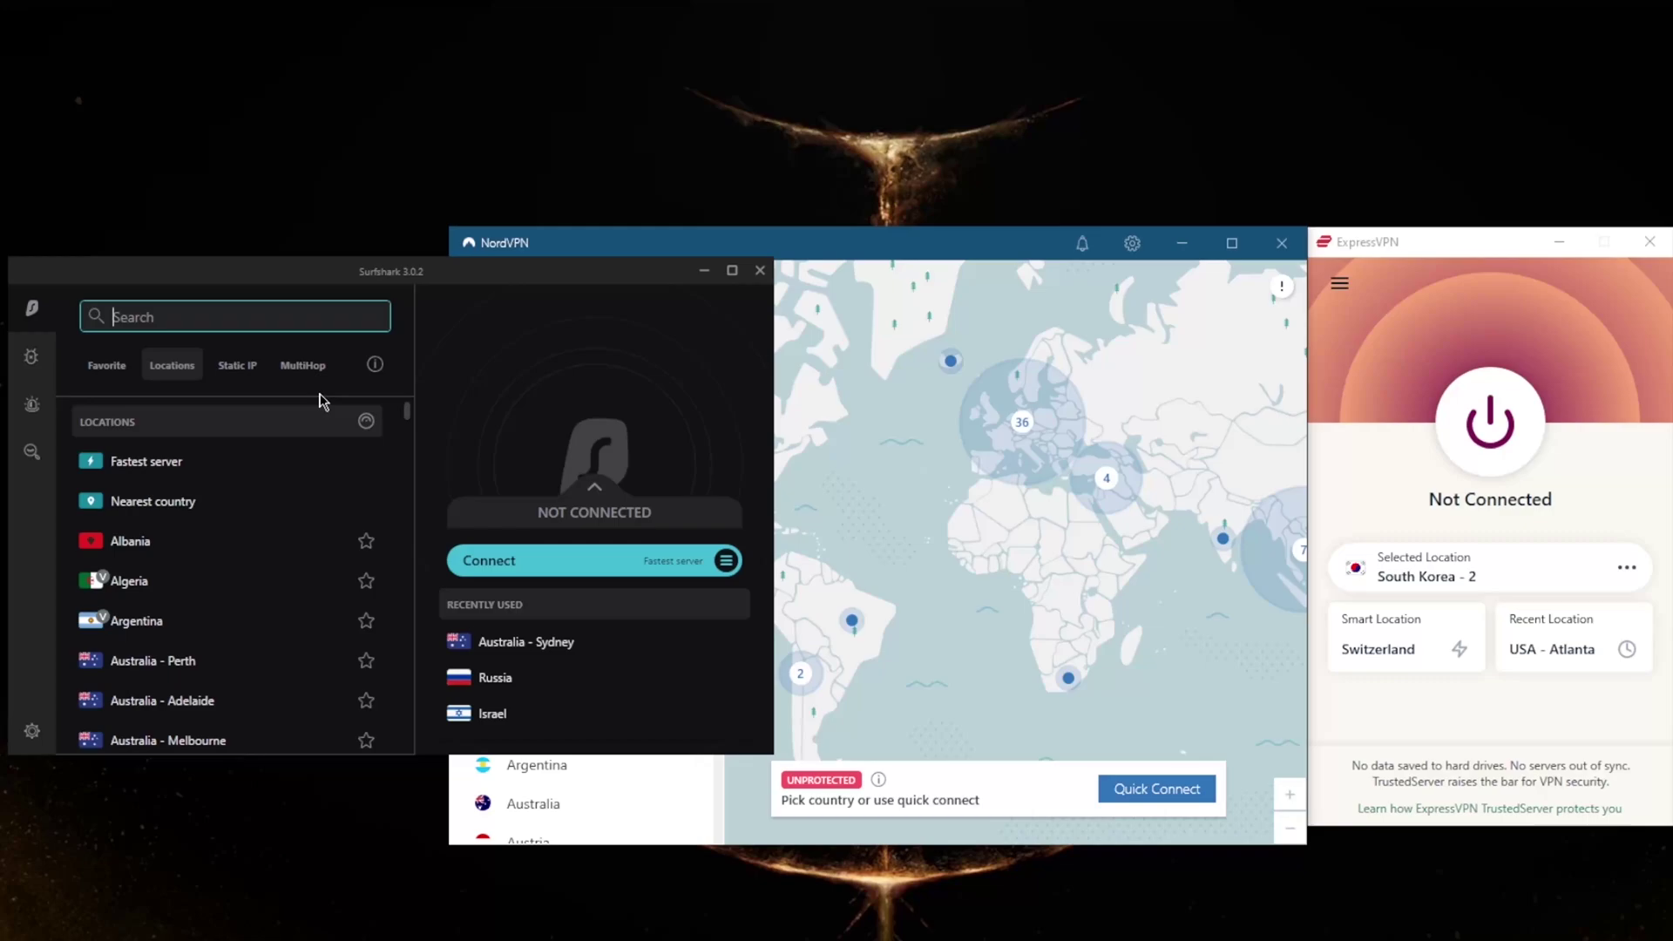
Show Surfshark's Static IP server list while switching between the Surfshark and NordVPN windows
left_click(296, 370)
left_click(236, 366)
left_click(840, 239)
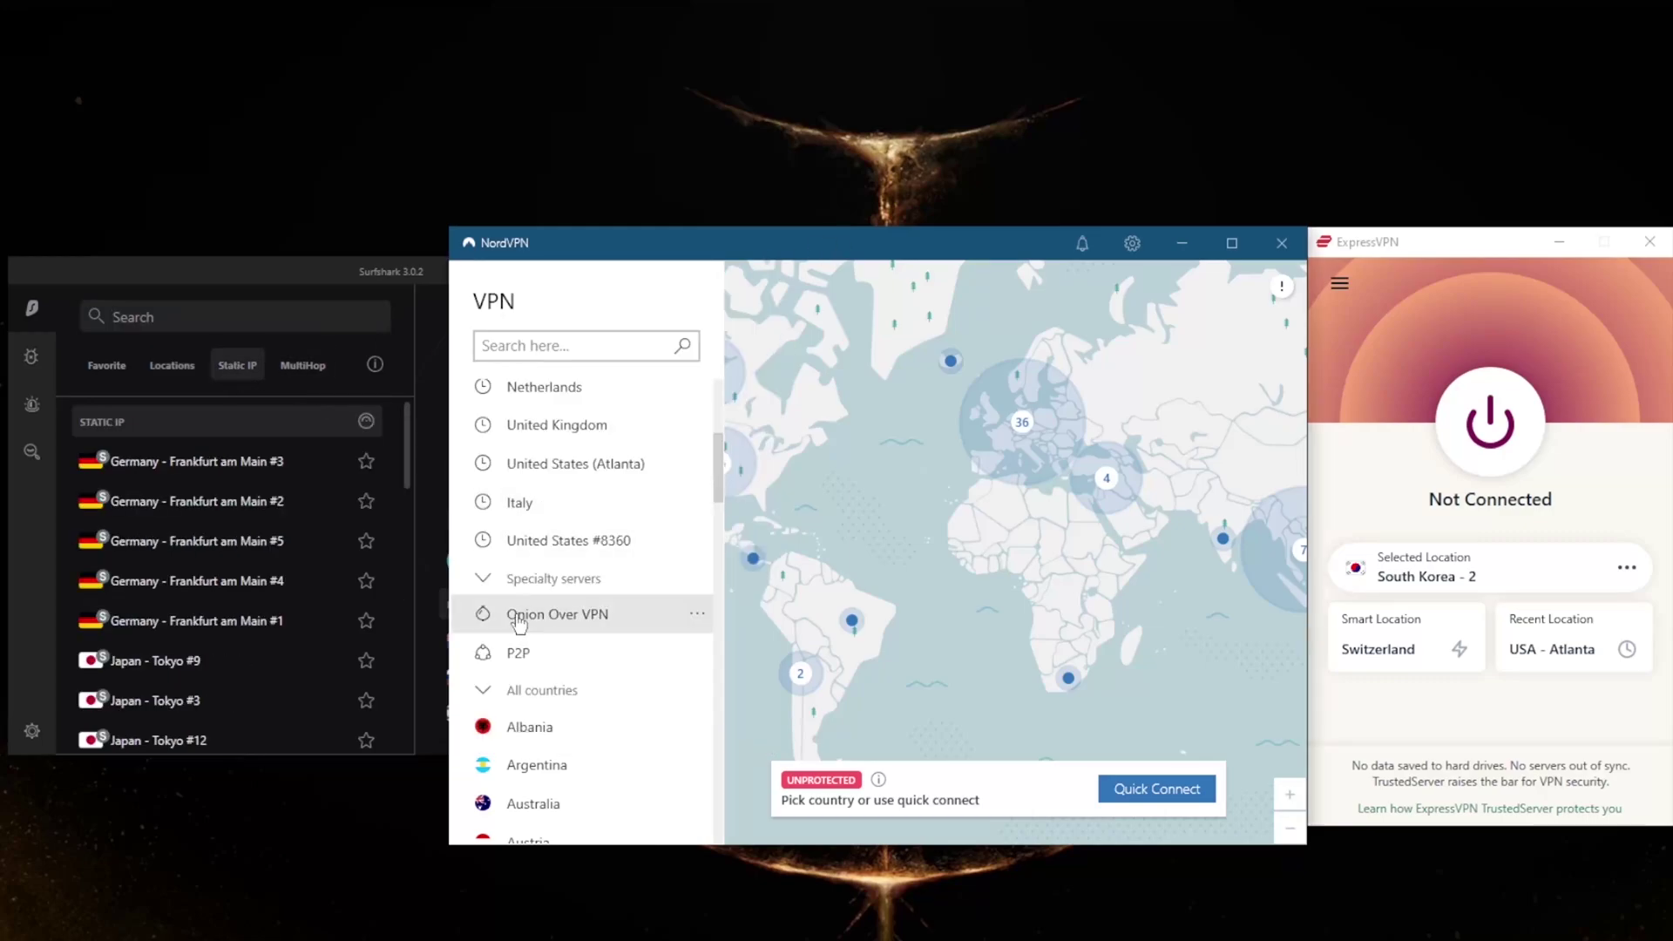
left_click(373, 272)
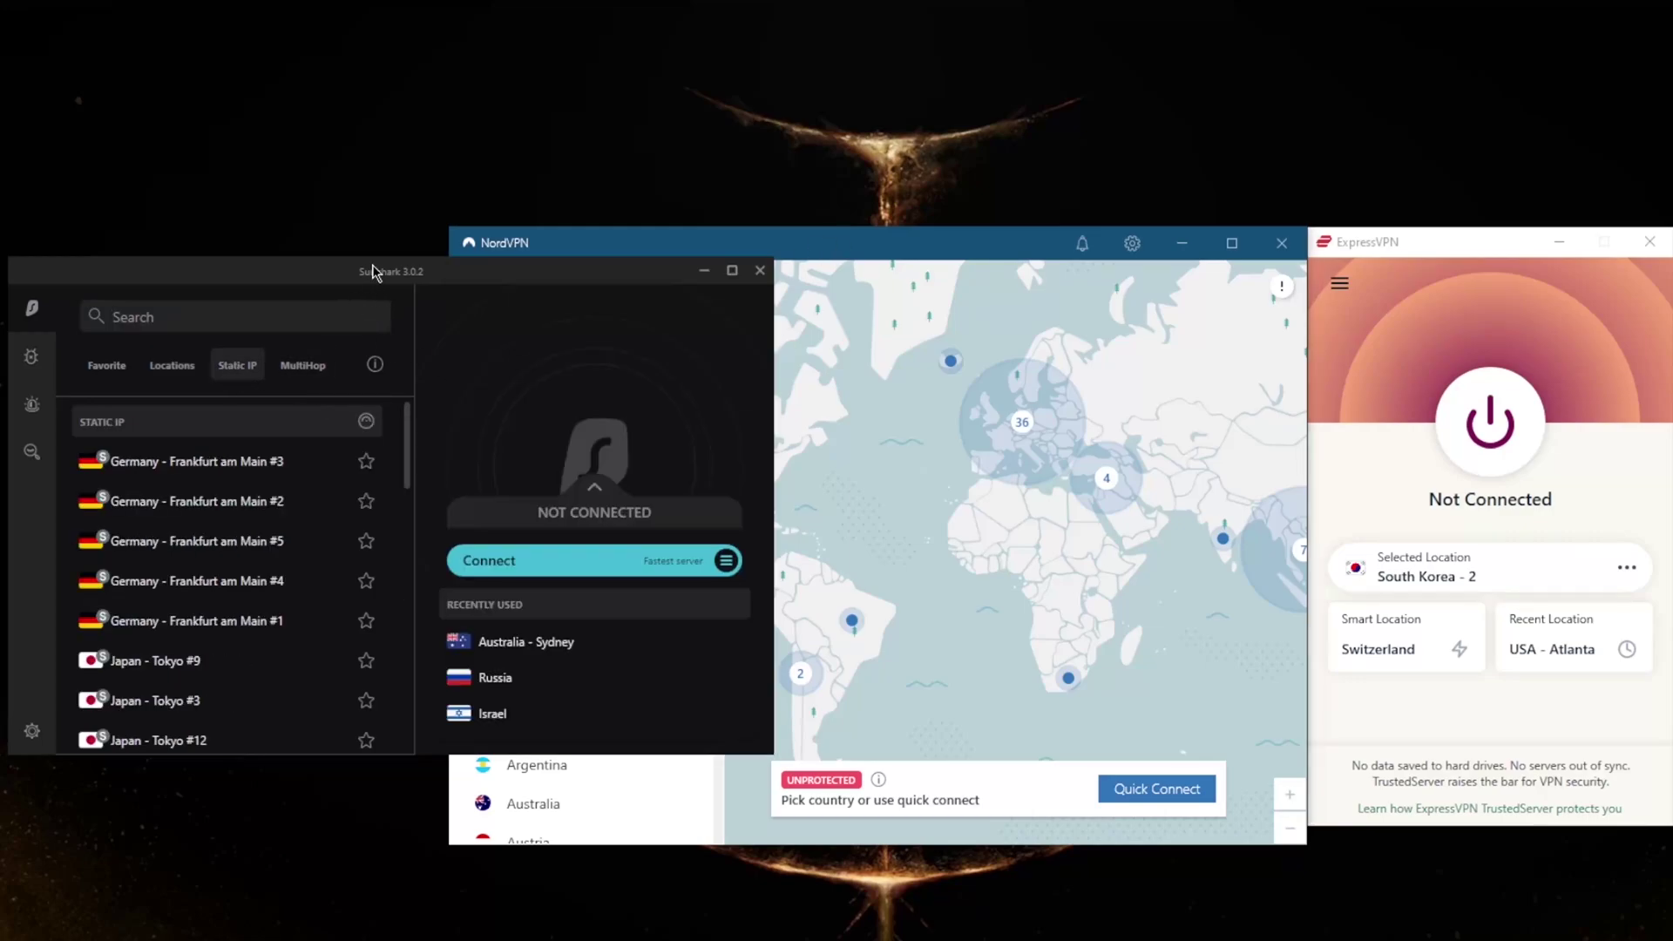
left_click(861, 241)
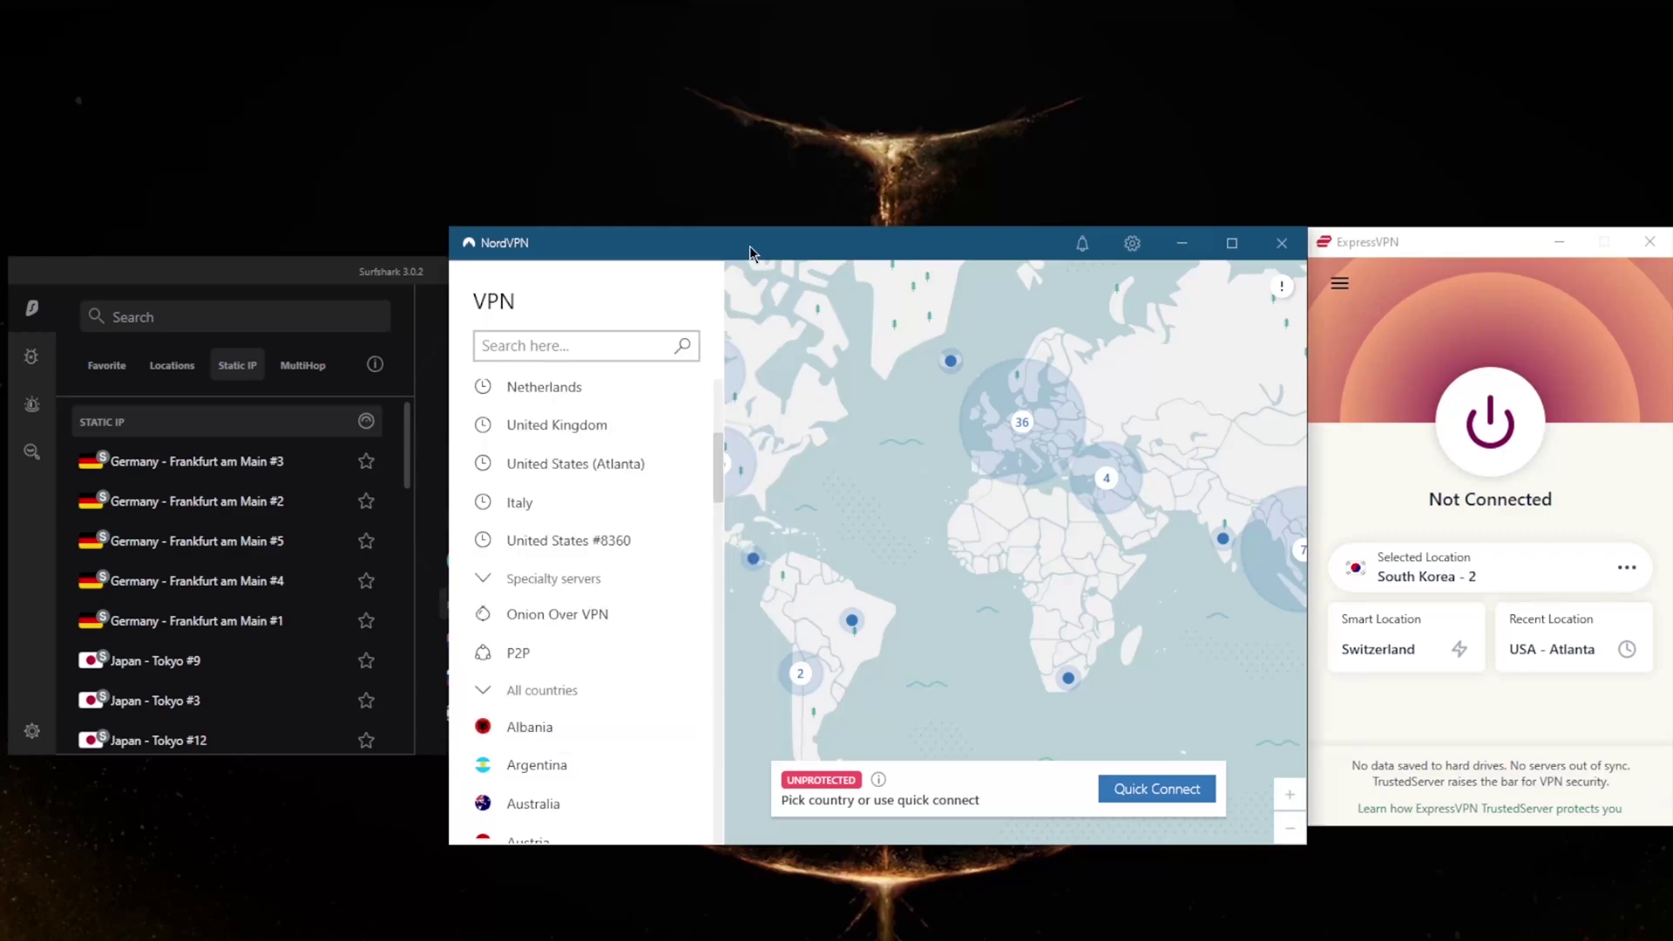
left_click(359, 279)
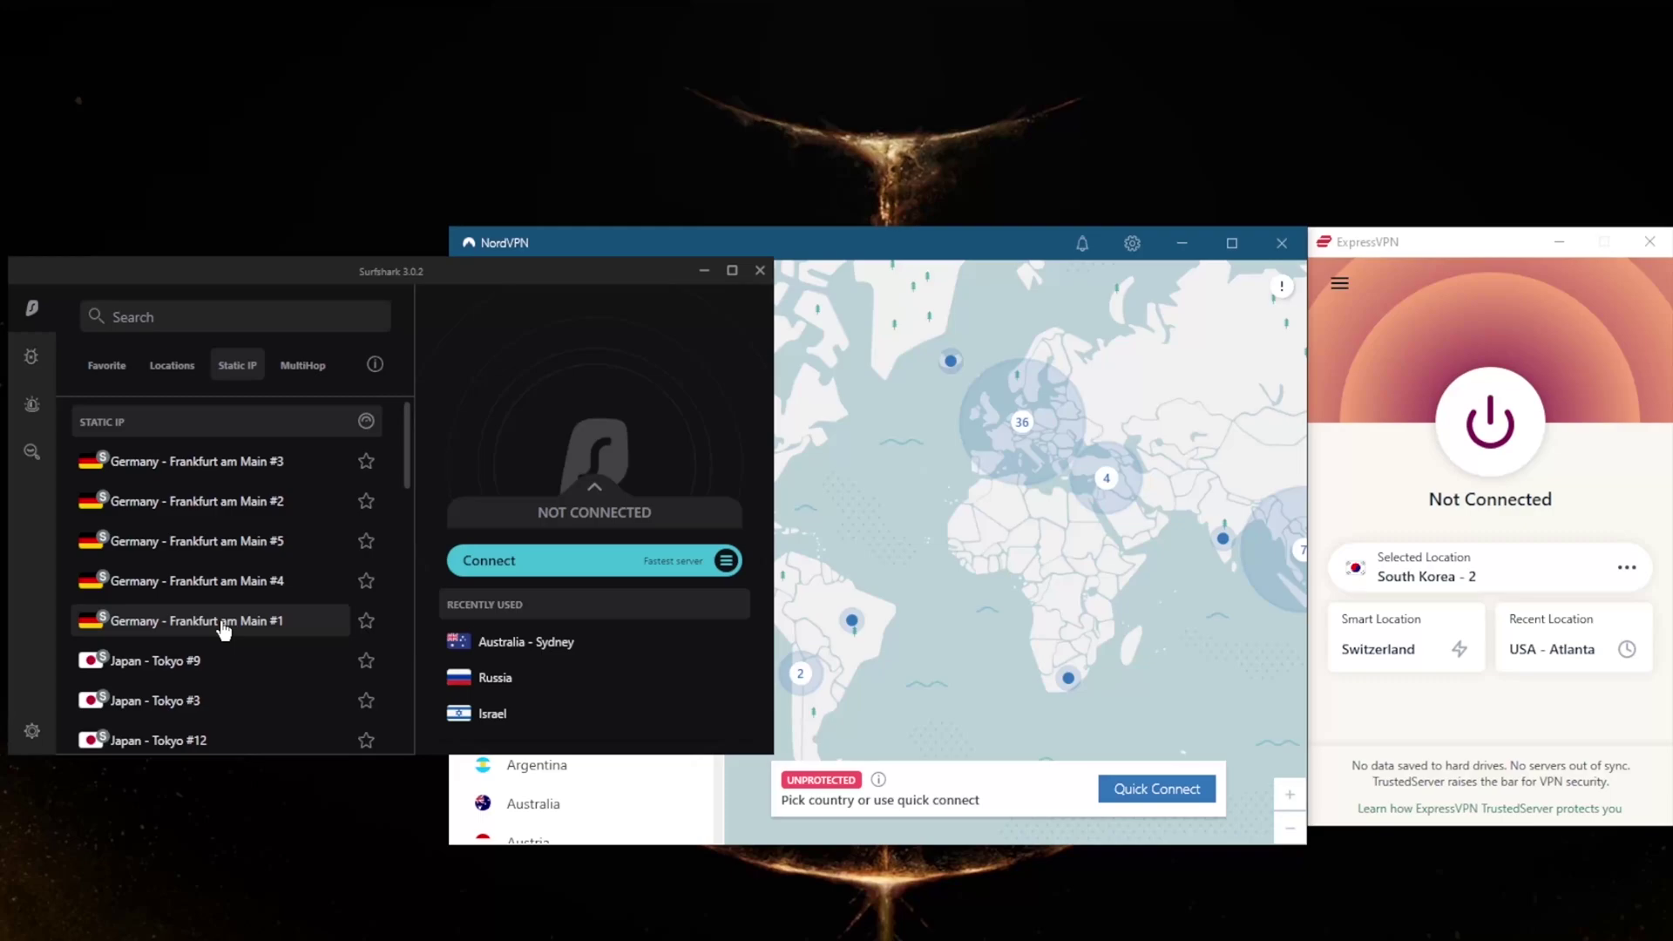
Browse Surfshark's MultiHop routes such as United Kingdom > France and Singapore > Hong Kong
left_click(304, 364)
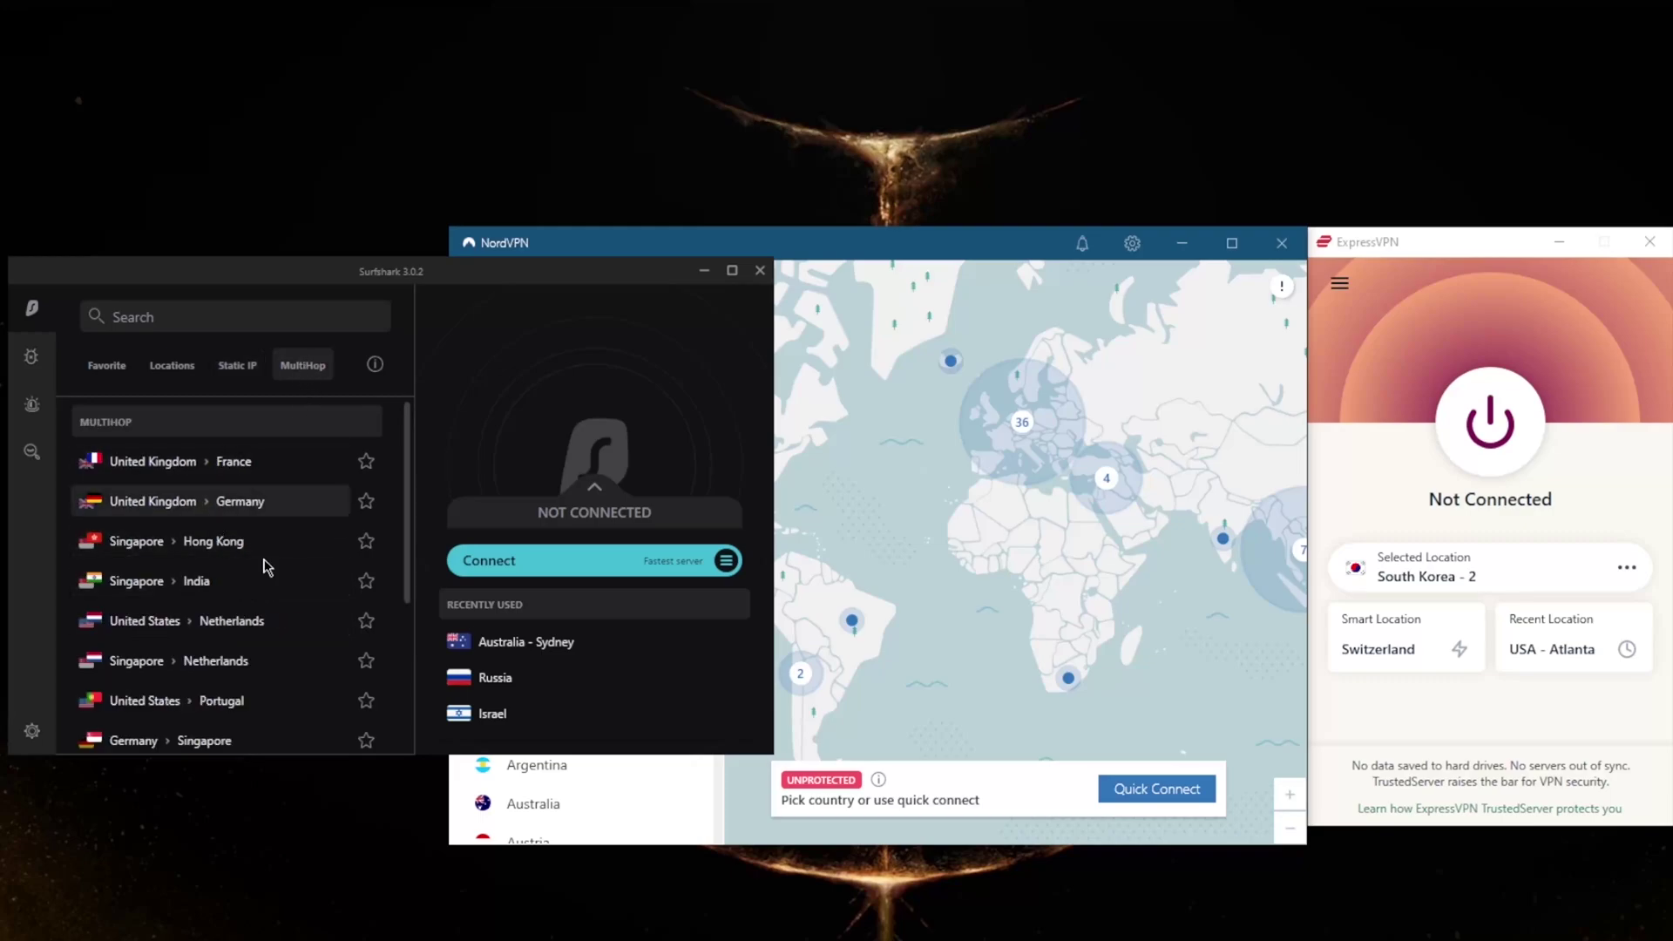
scroll(227, 592, "down", 3)
scroll(205, 654, "up", 3)
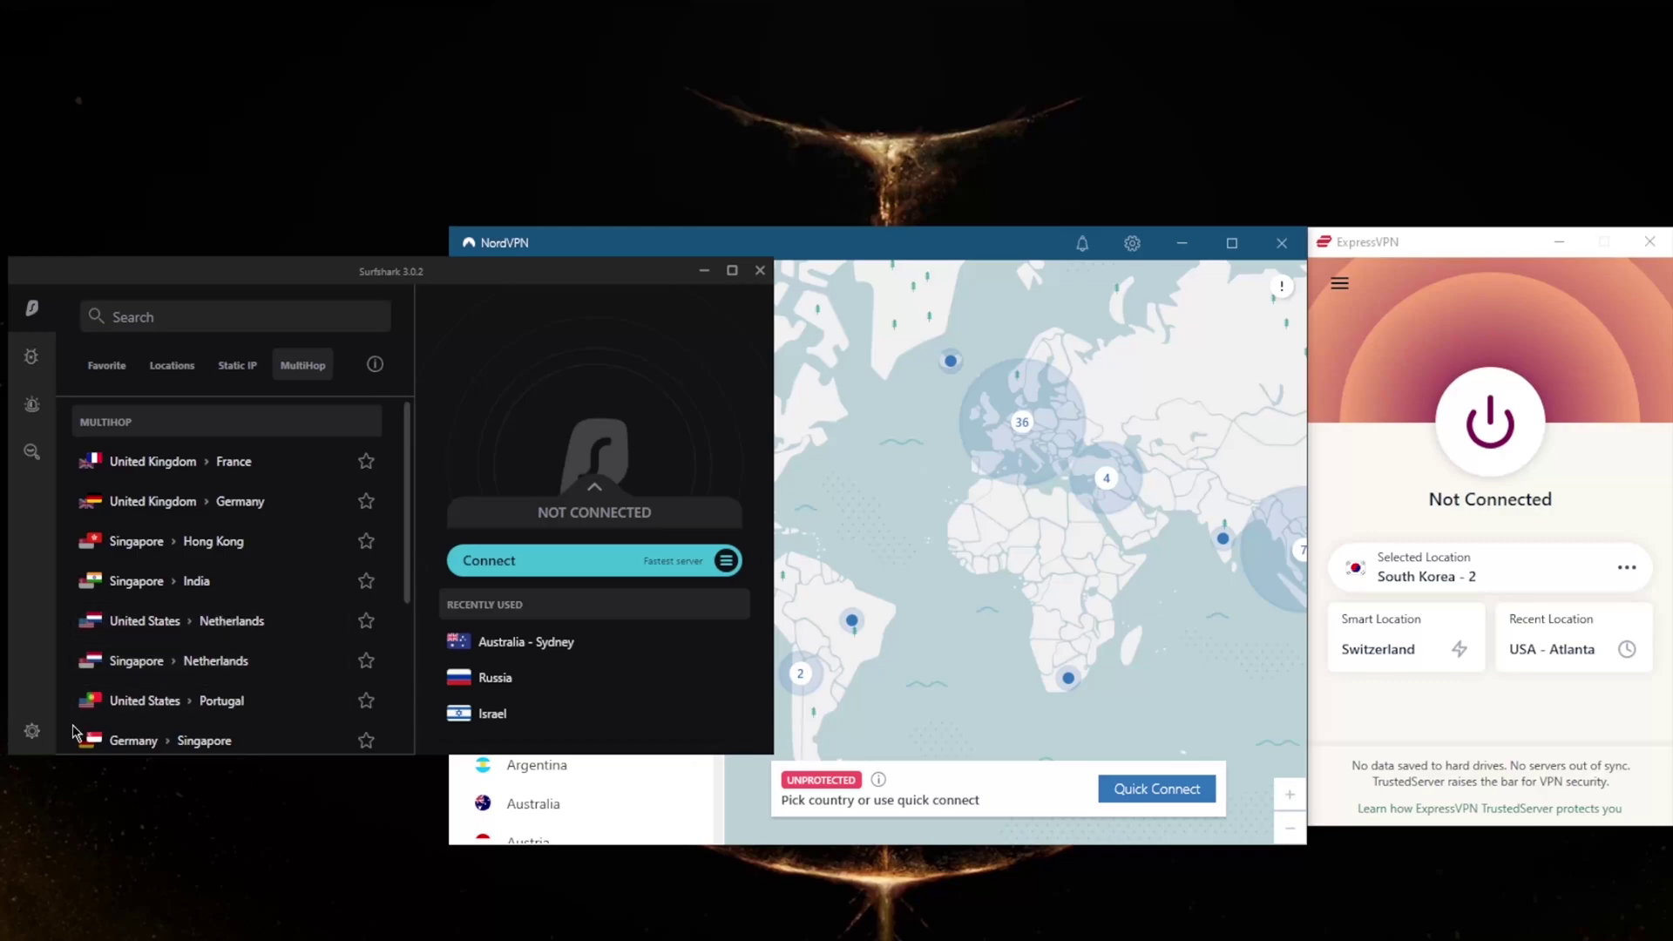
Review Surfshark's Connectivity settings and Whitelister, then return to the main settings list
mouse_move(31, 523)
left_click(26, 732)
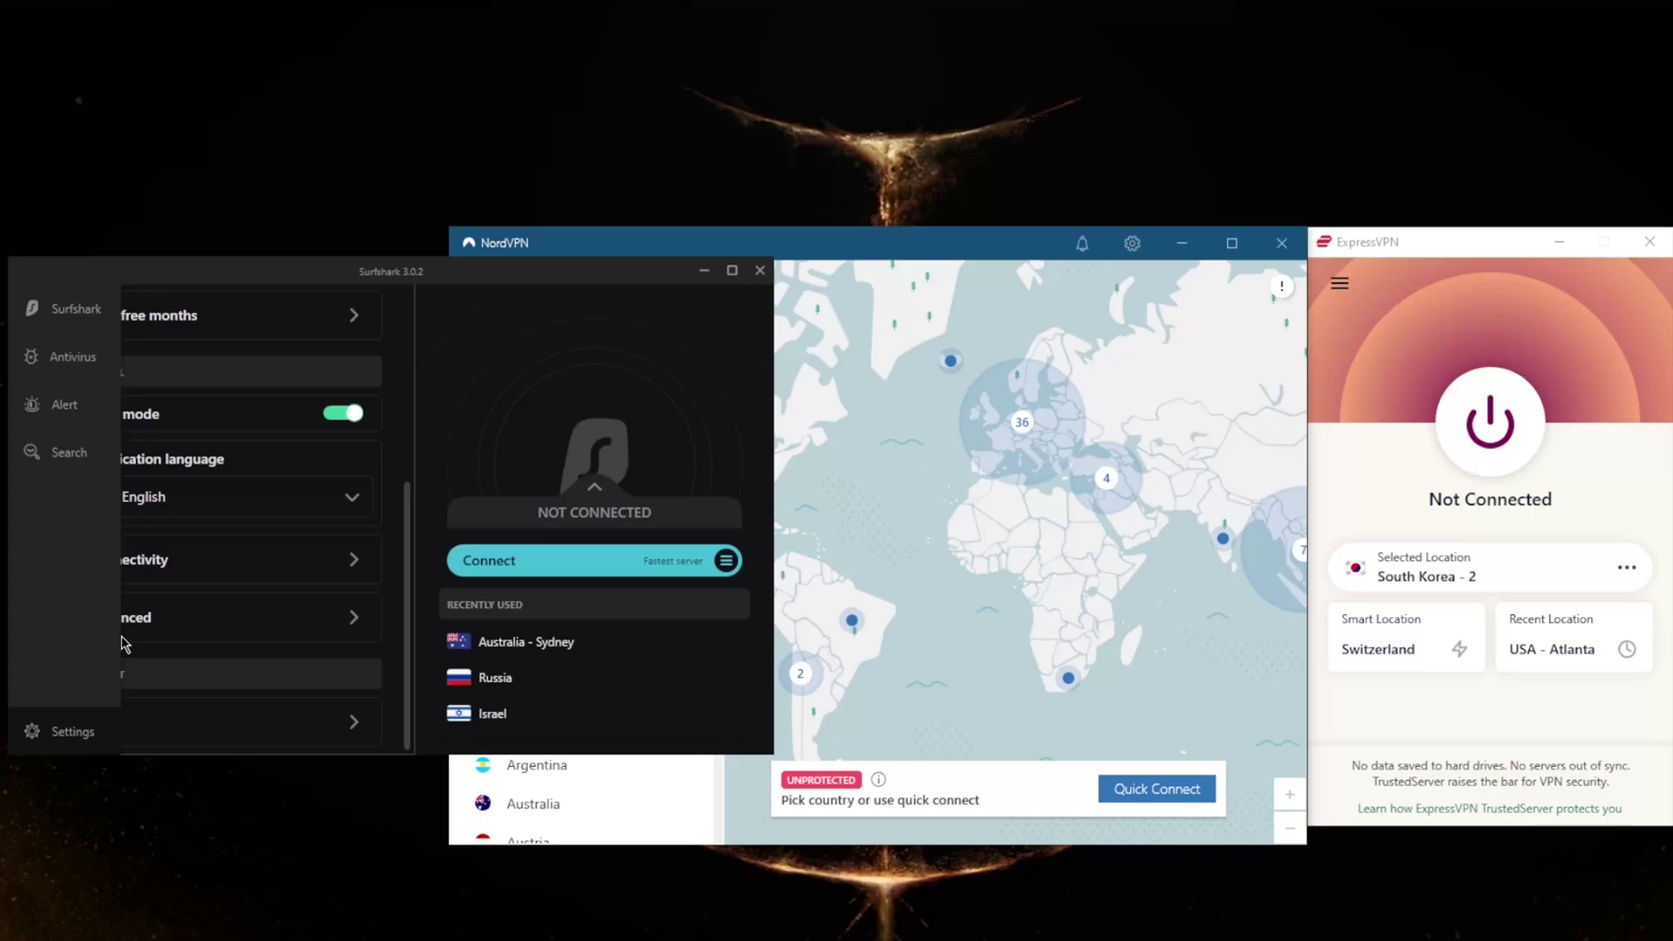
left_click(218, 571)
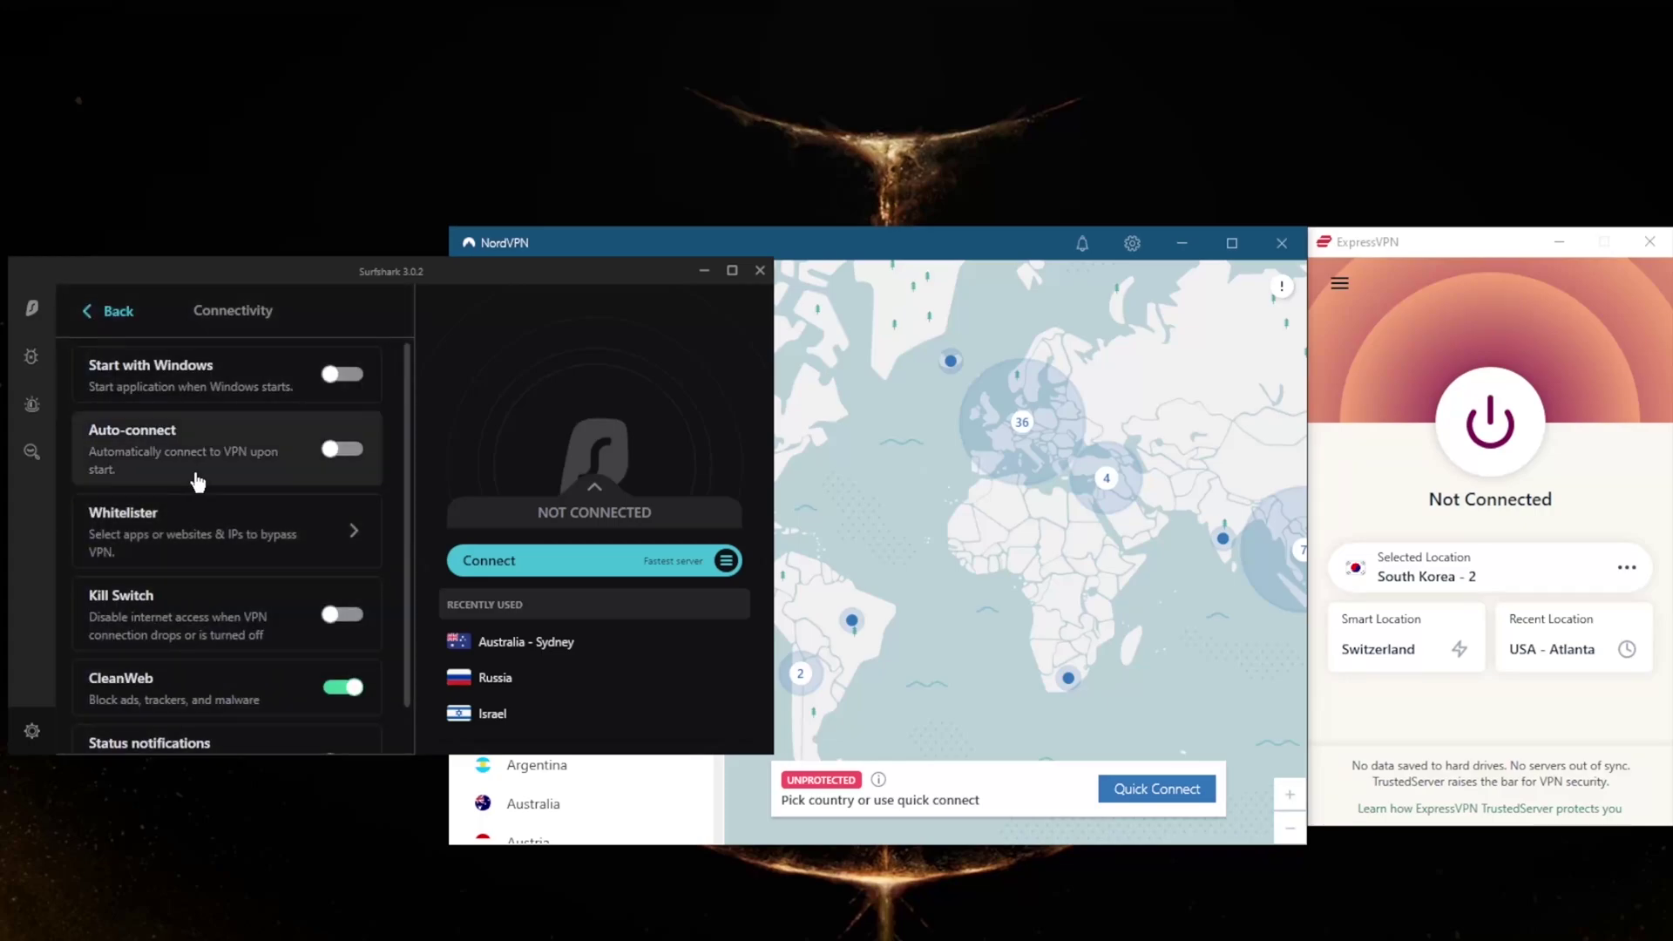
left_click(254, 556)
left_click(113, 315)
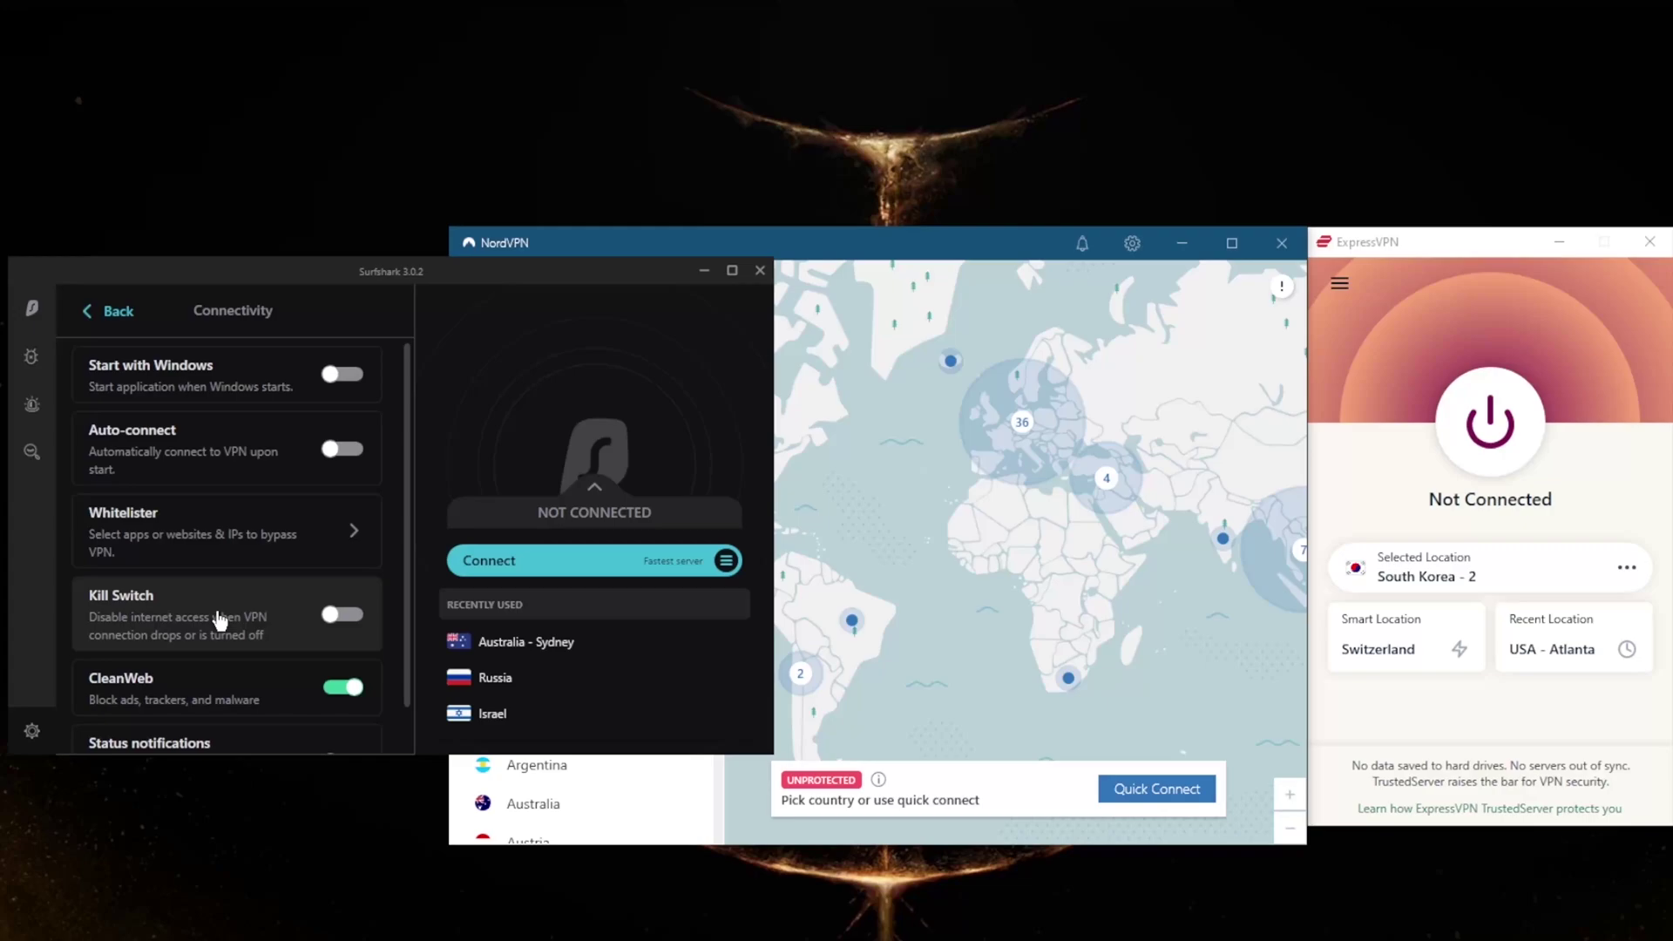
scroll(262, 601, "down", 1)
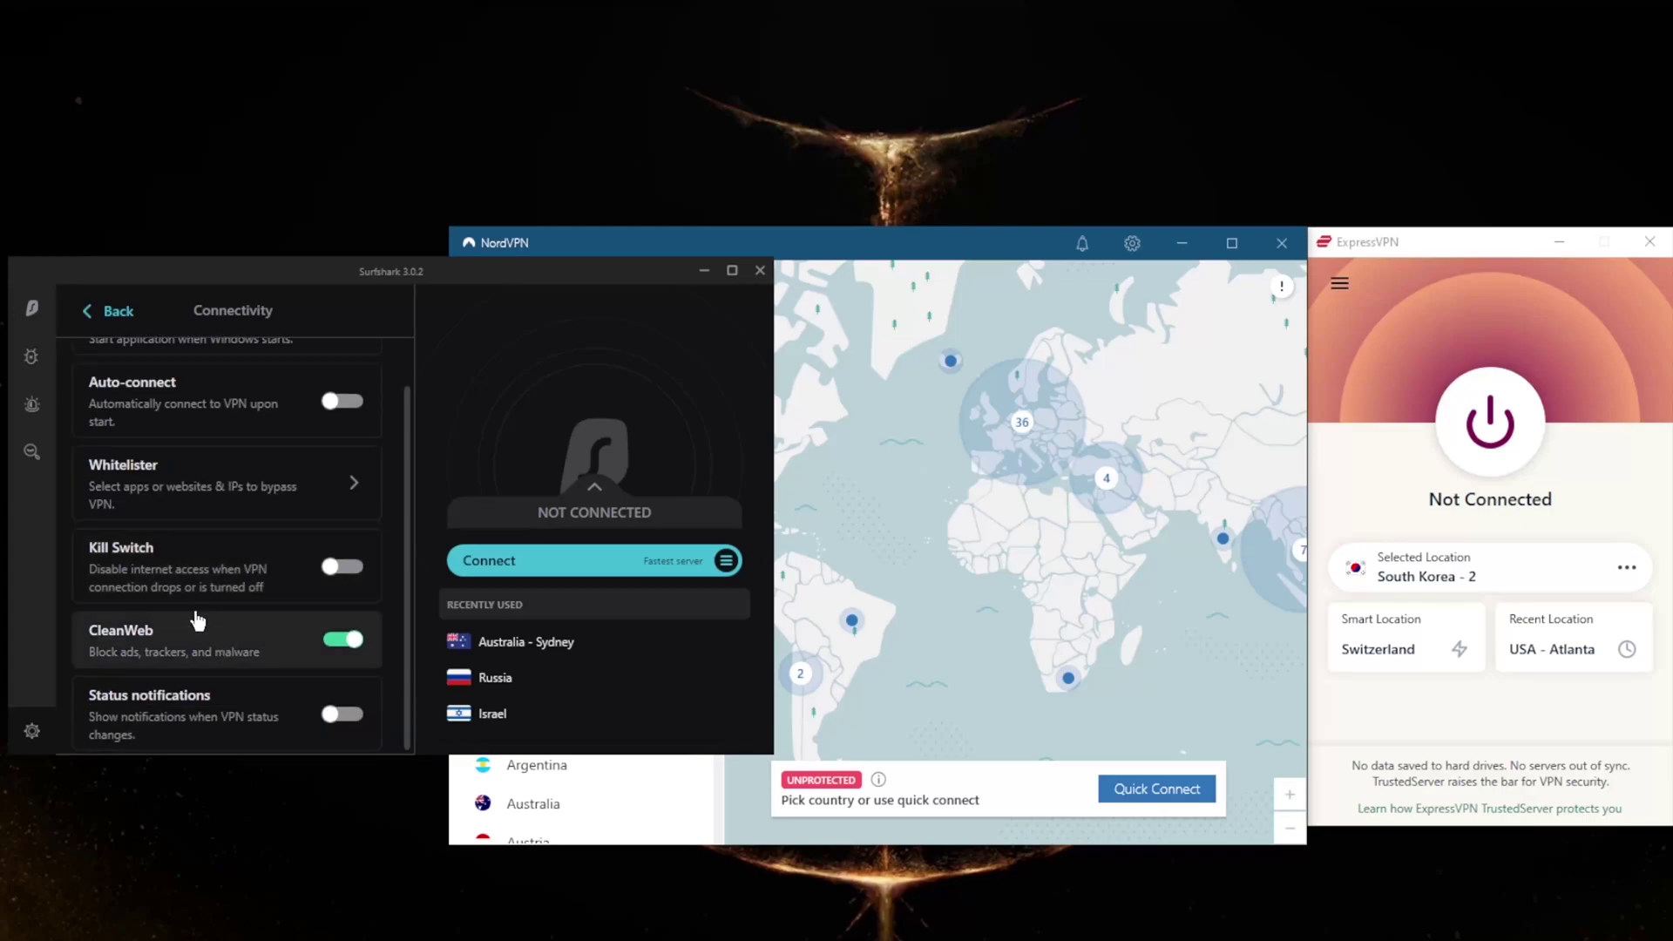
left_click(111, 311)
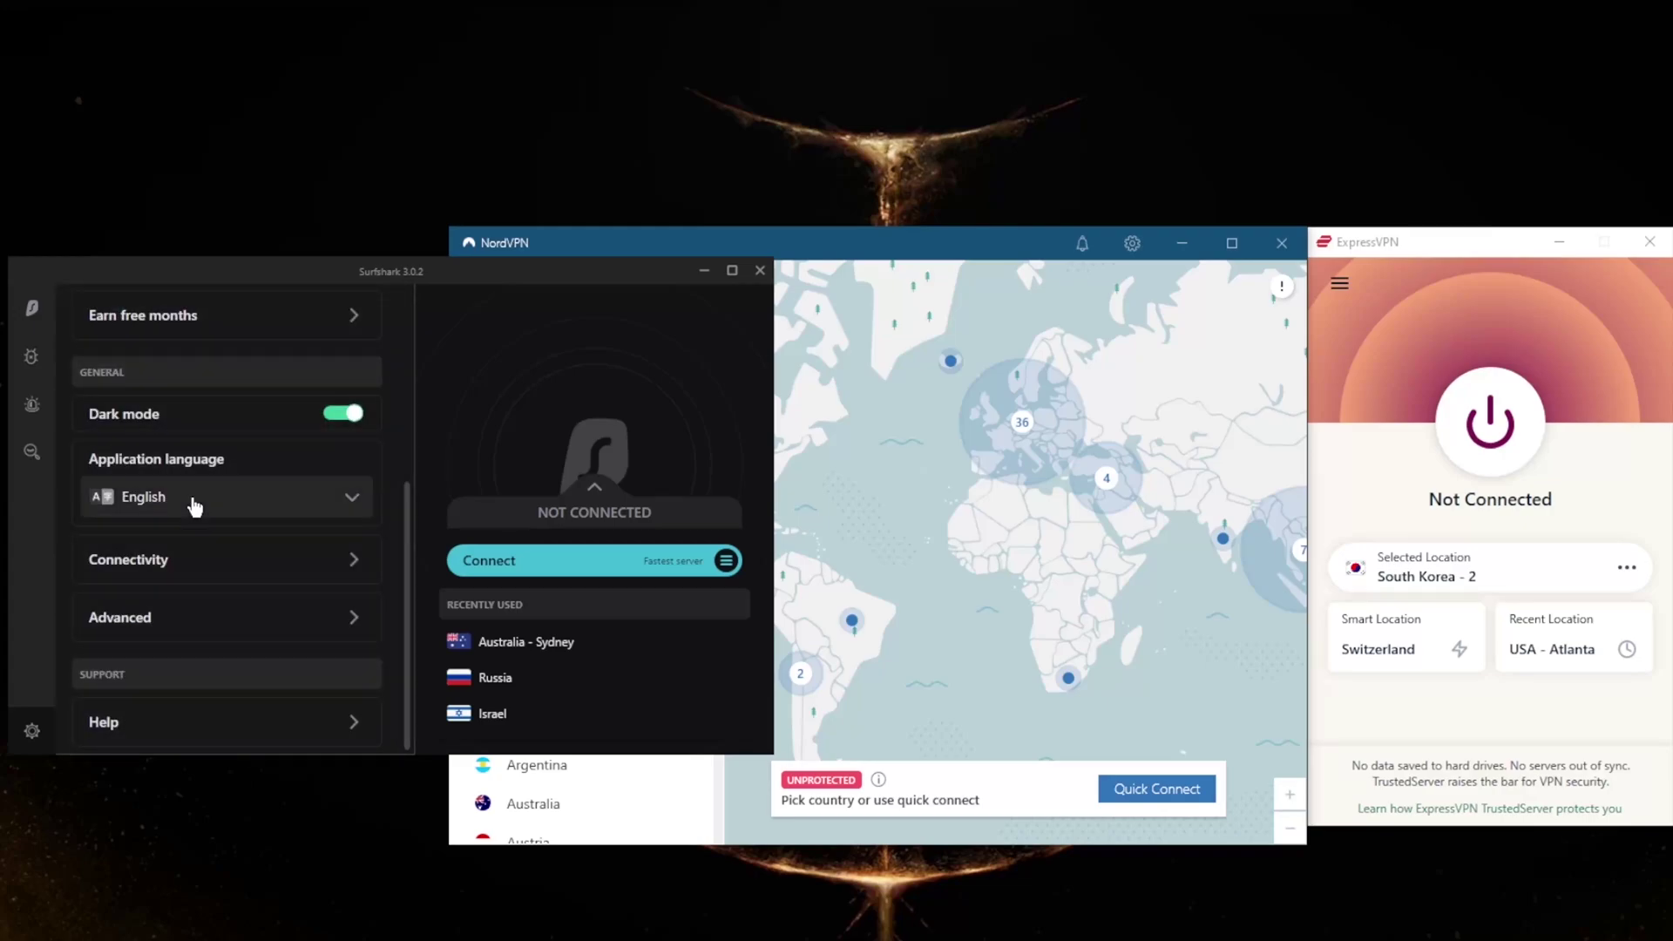
Try Surfshark's Shadowsocks protocol, dismiss the warning to keep WireGuard, and return to Locations
left_click(161, 631)
left_click(262, 418)
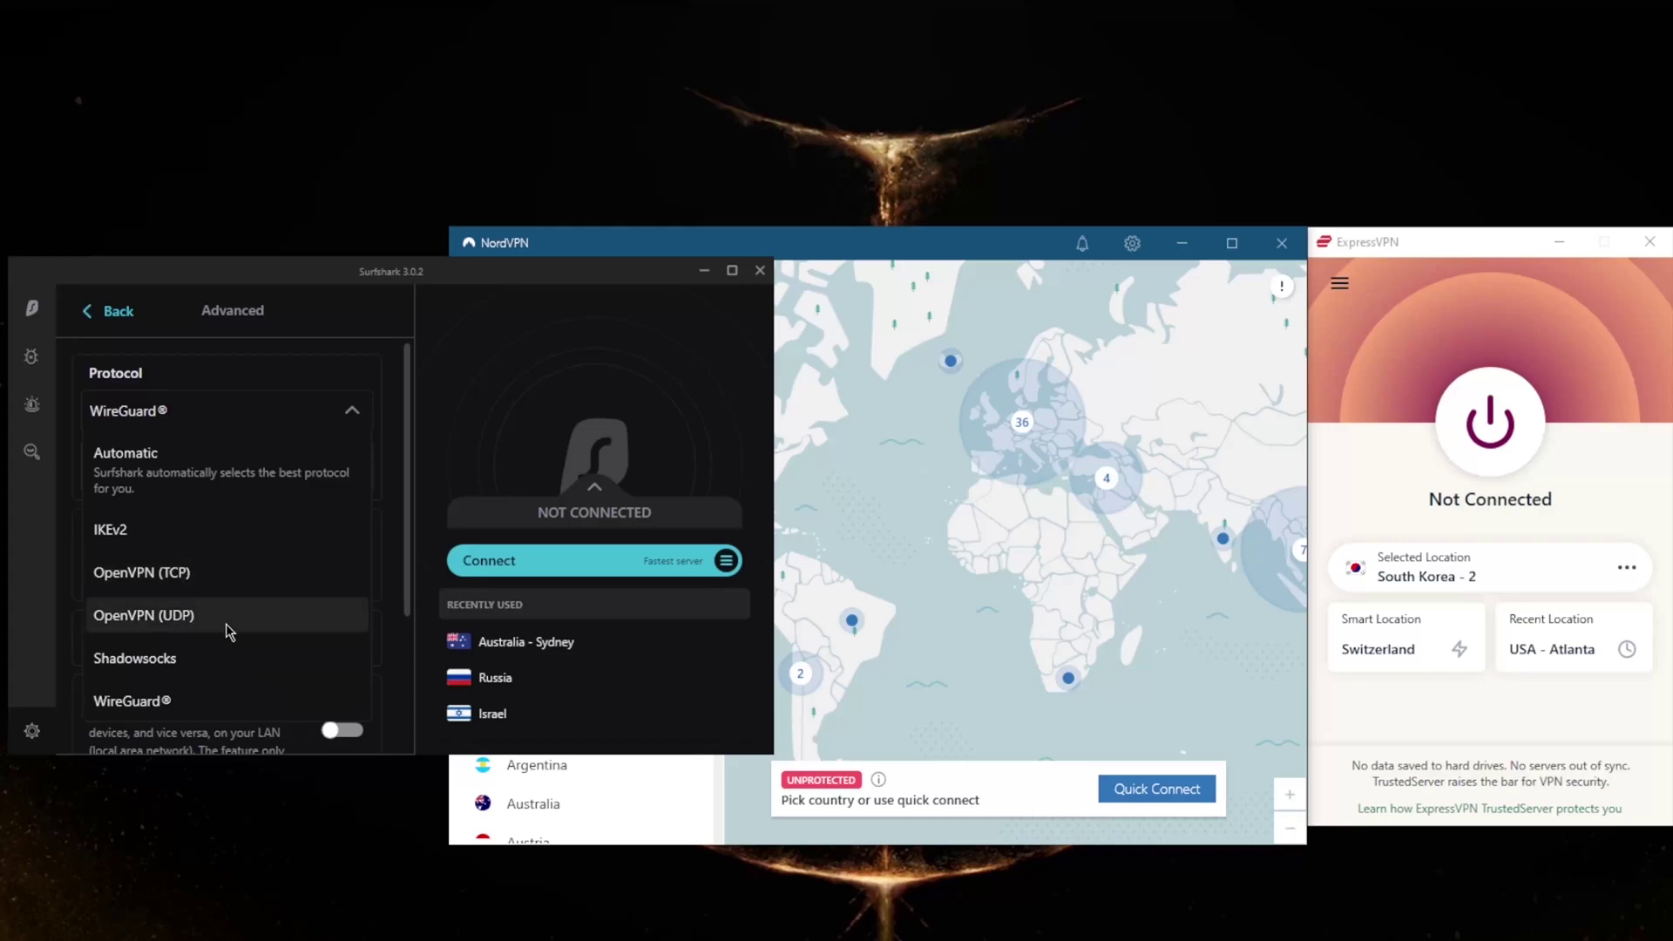
left_click(216, 673)
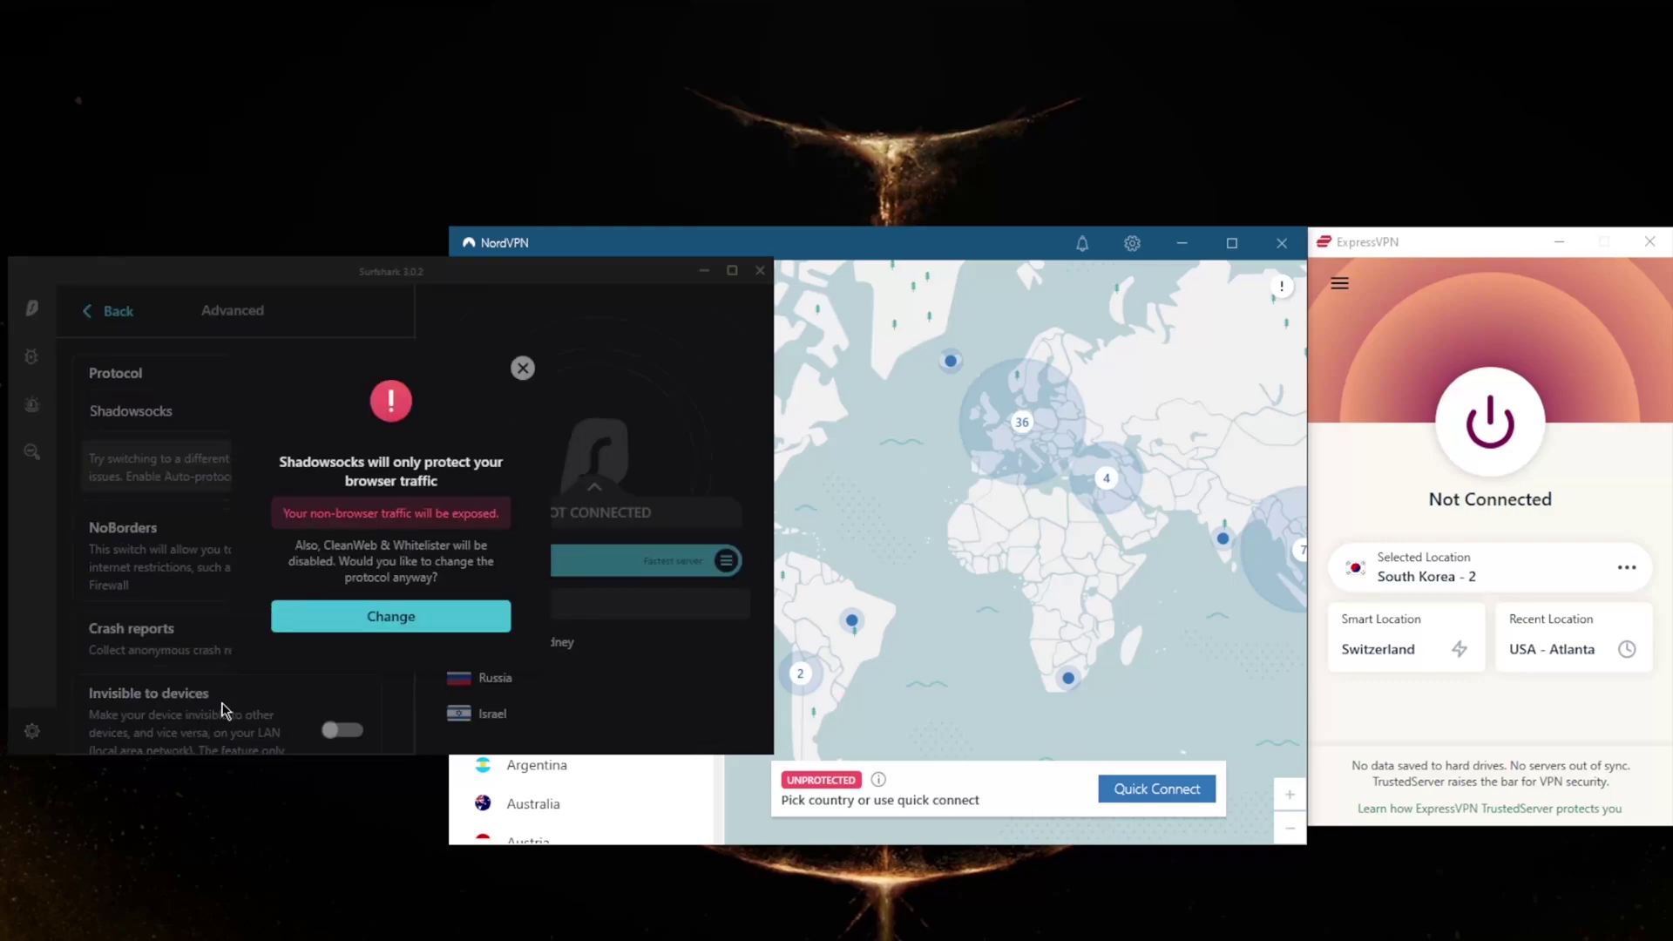
left_click(522, 369)
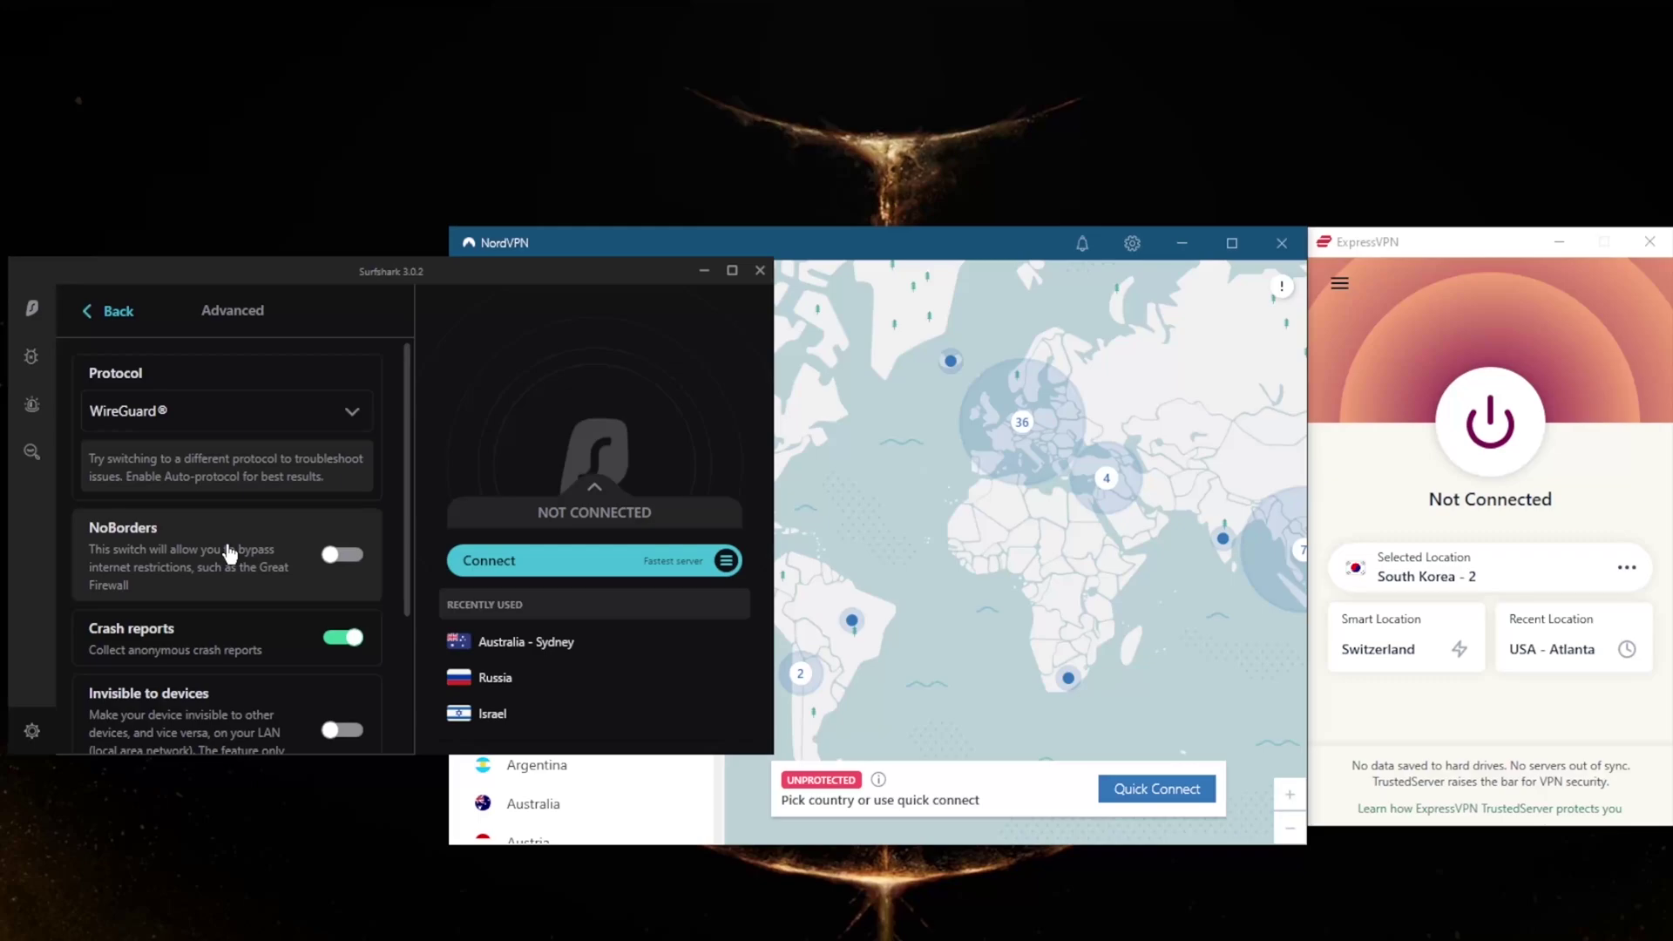
left_click(33, 310)
Uncheck ExpressVPN's 'Stop all internet traffic if the VPN disconnects unexpectedly' option and save
left_click(171, 365)
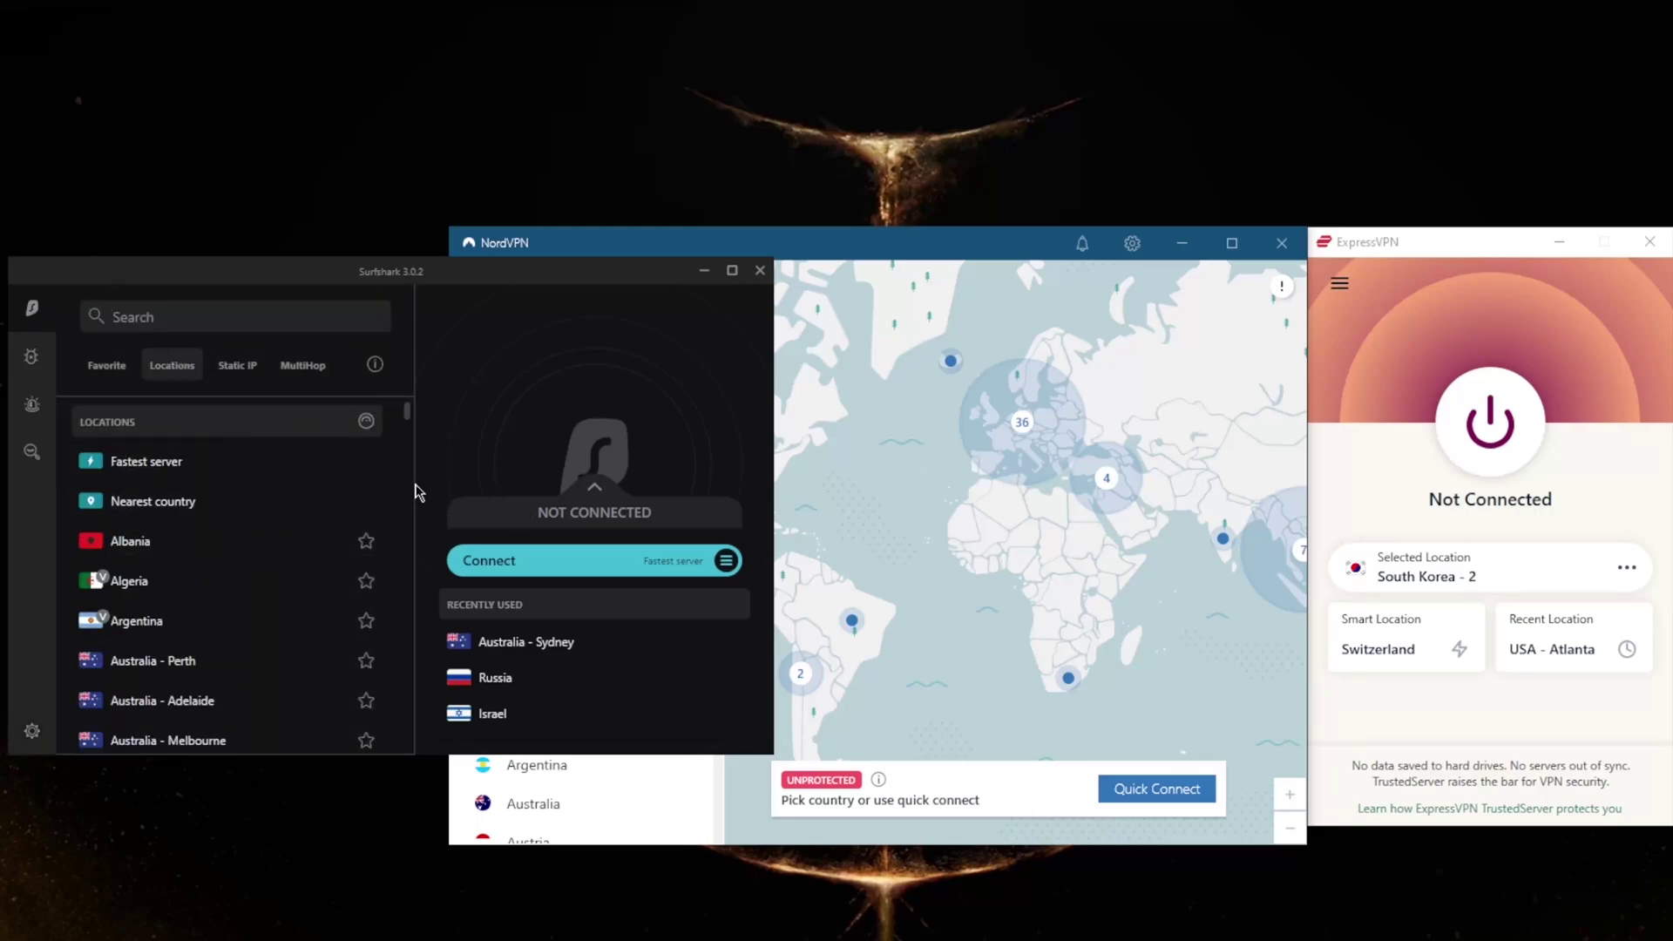
left_click(1338, 285)
left_click(1382, 382)
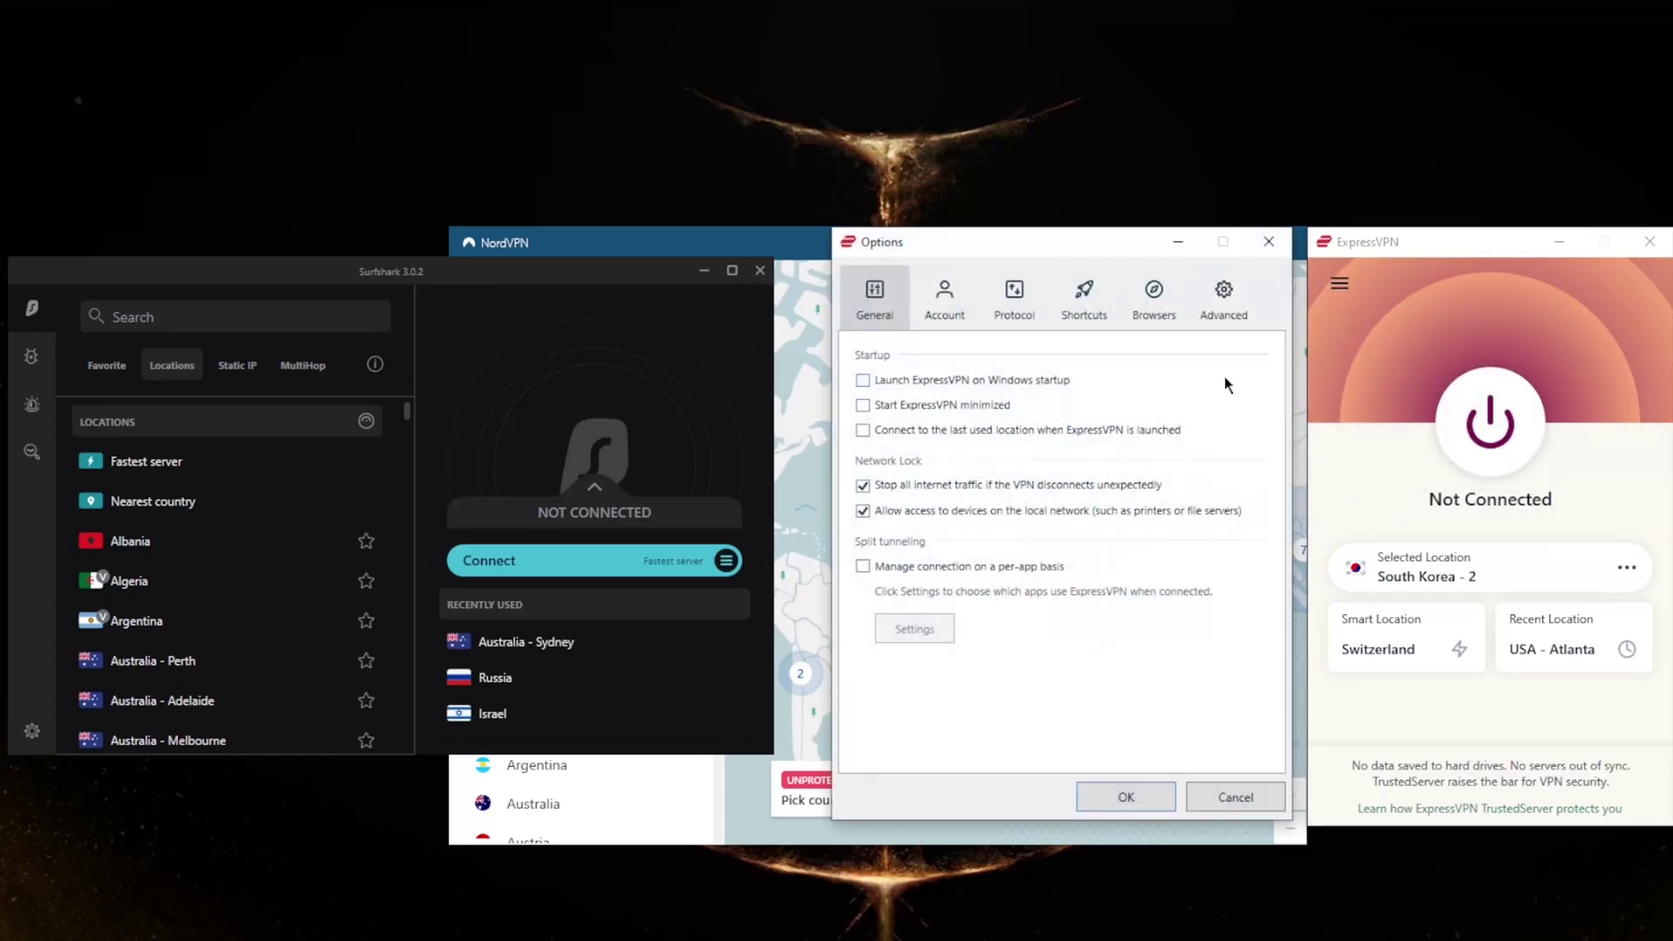
left_click(1230, 315)
left_click(873, 305)
left_click(862, 484)
left_click(1126, 794)
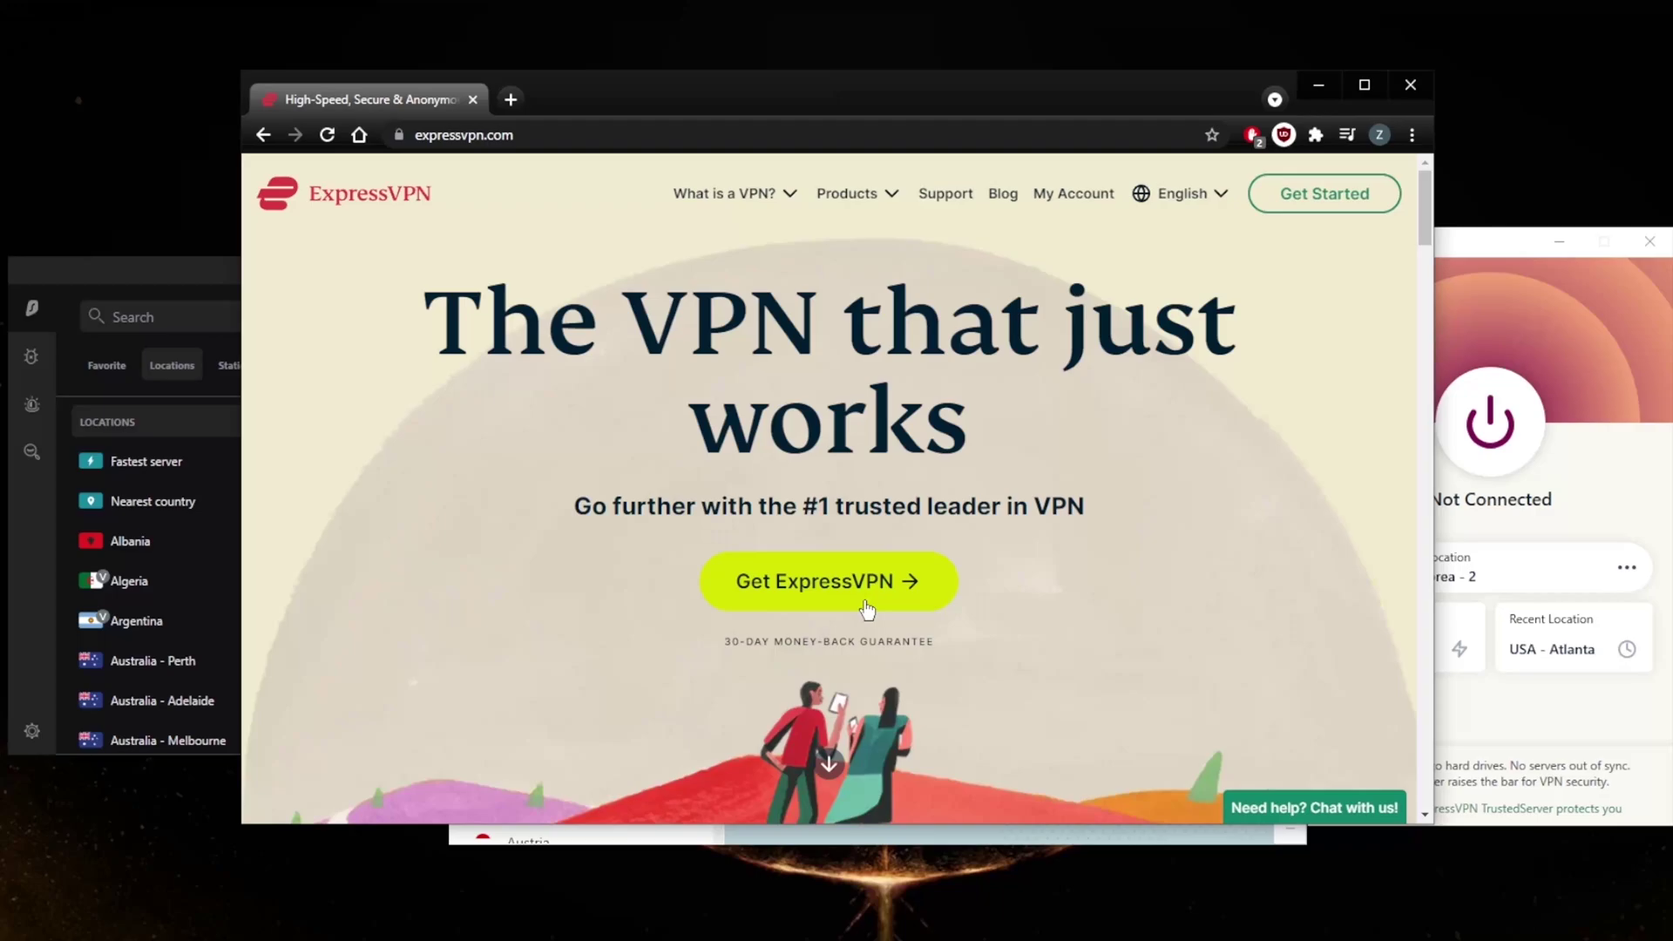
On ExpressVPN's order page, compare the 1, 6 and 15 Month plans, settling on 1 Month
left_click(858, 603)
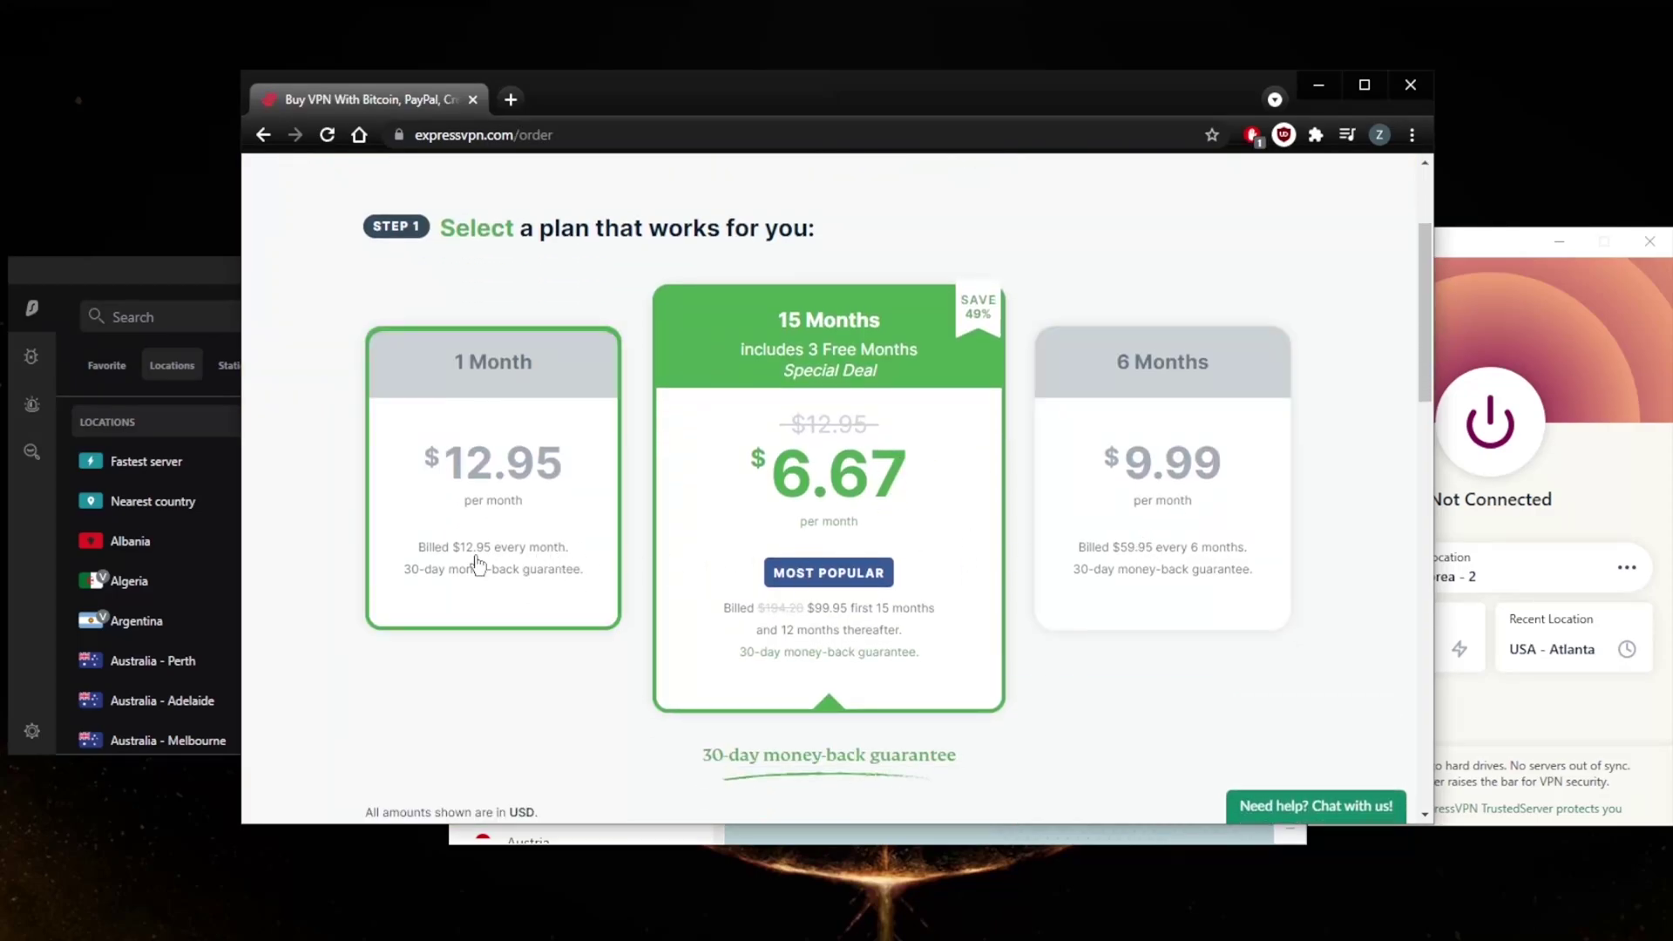
left_click(449, 593)
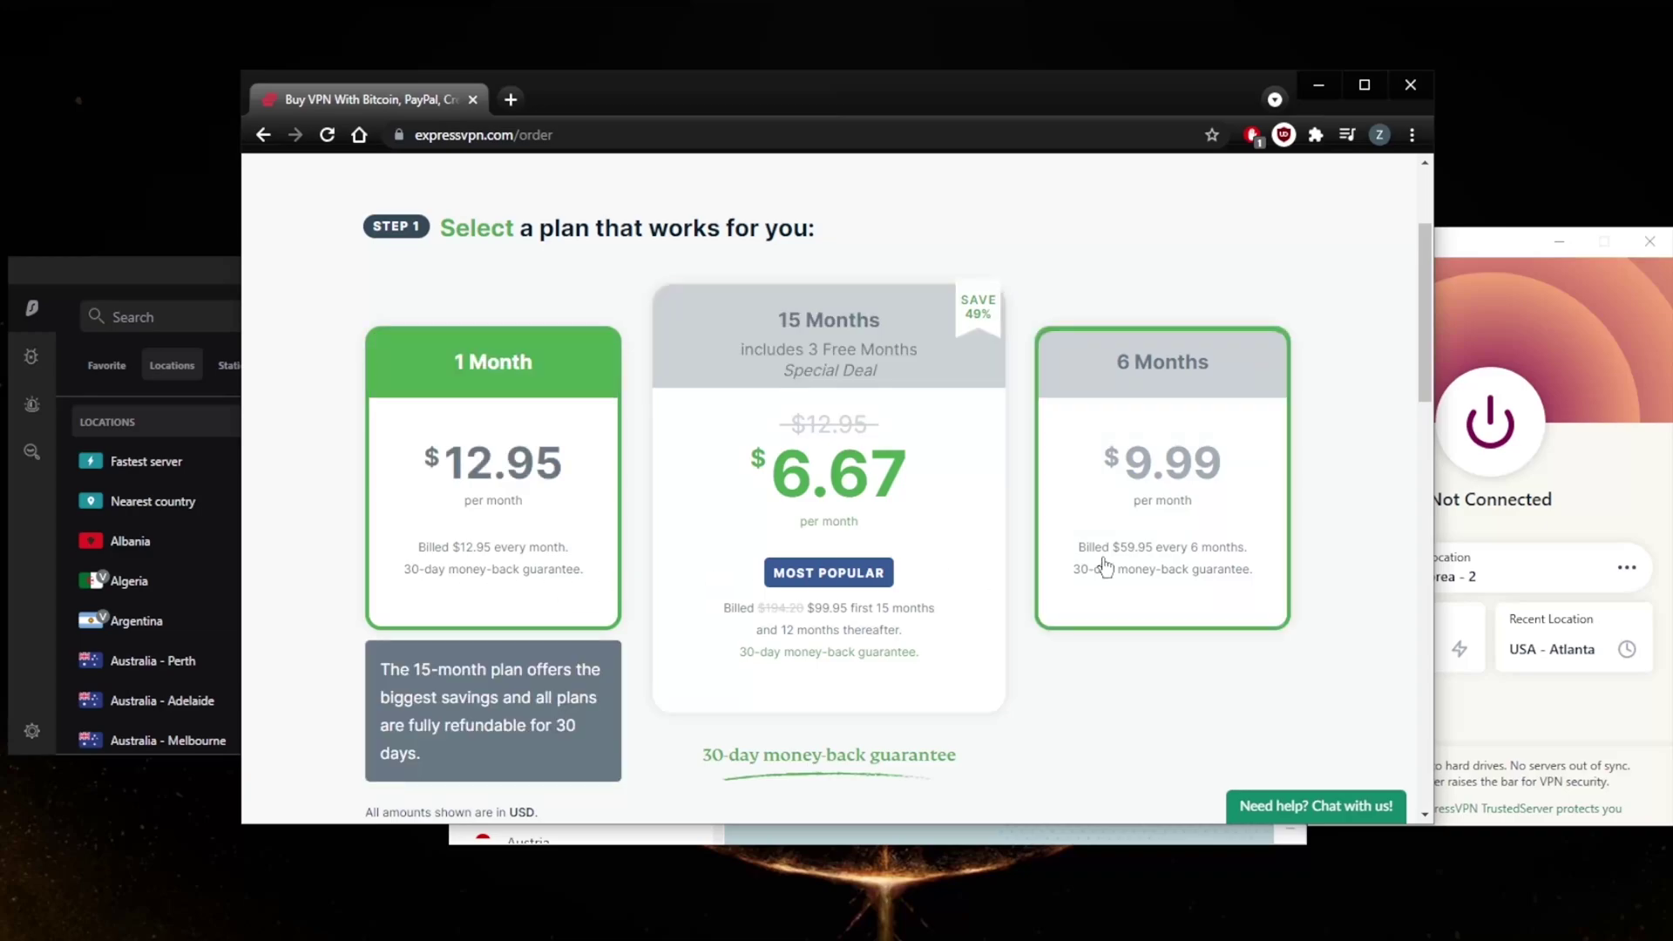
left_click(1193, 586)
left_click(766, 582)
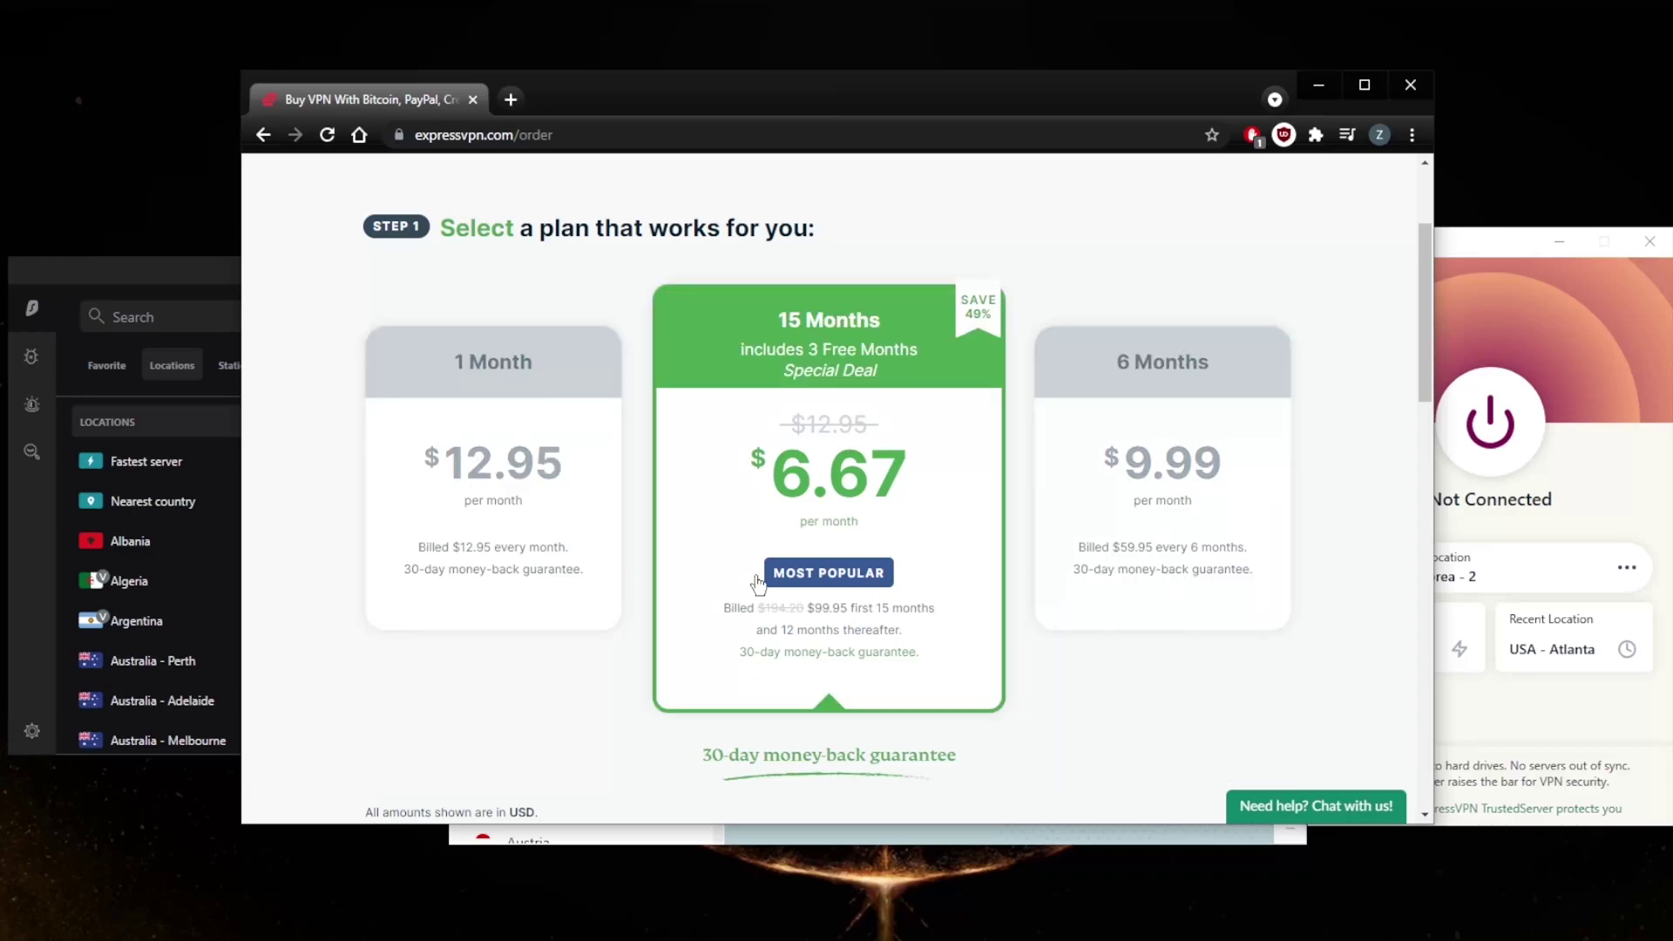
left_click(534, 590)
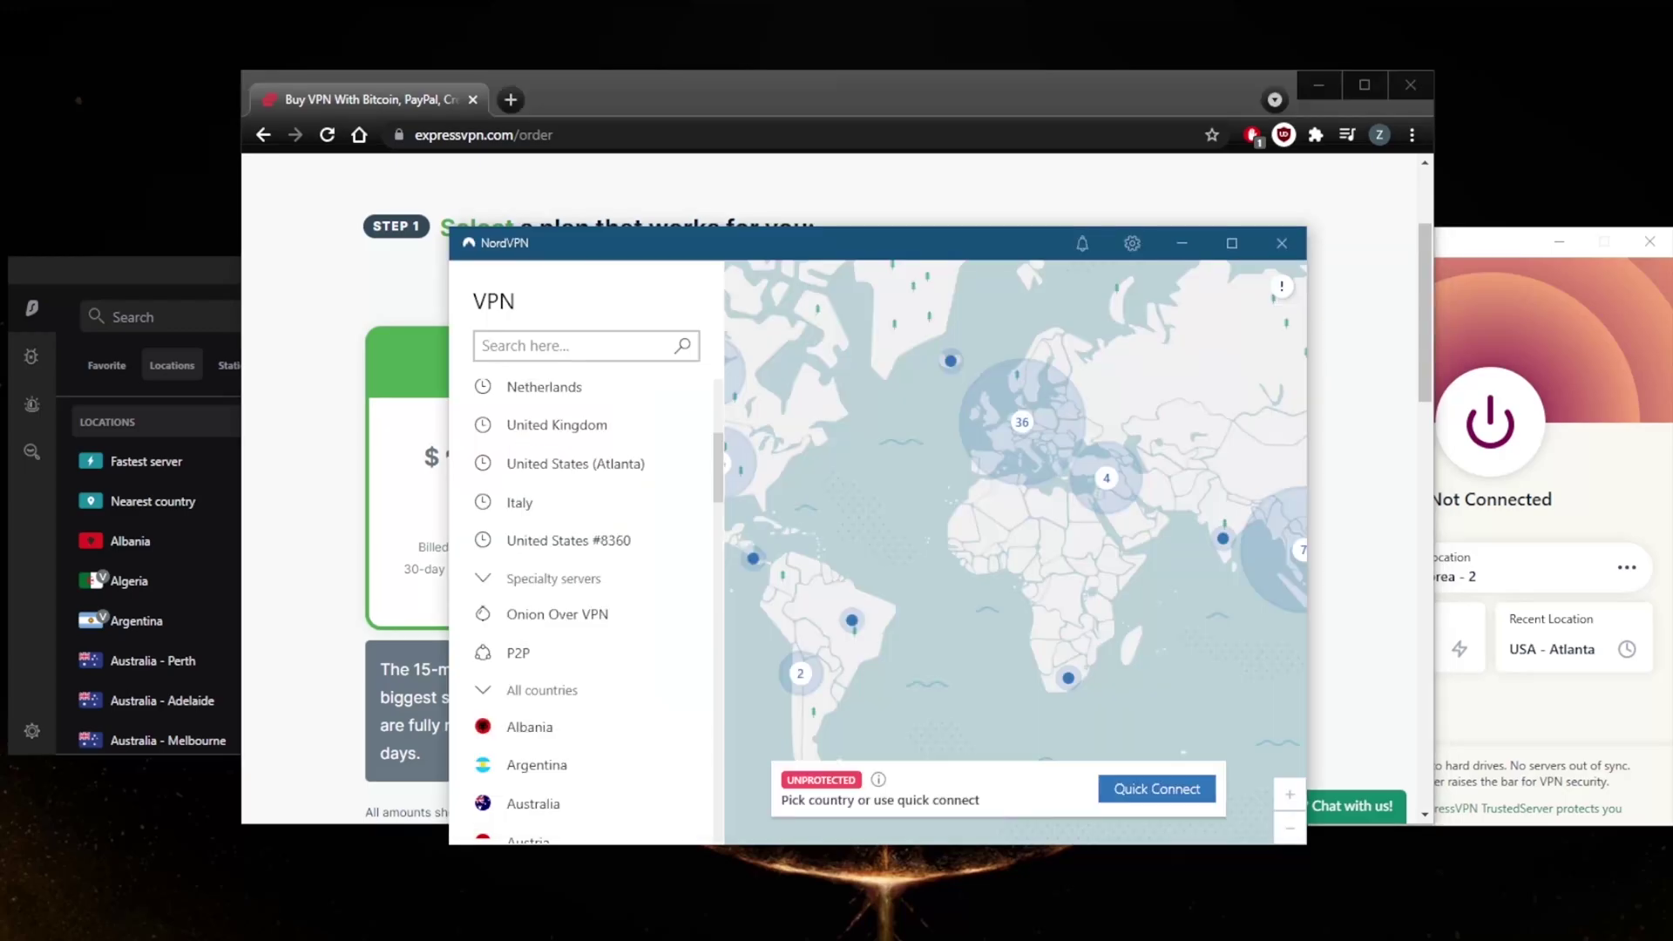
Start ExpressVPN's 'Need help? Chat with us!' live chat from the order page
left_click(843, 117)
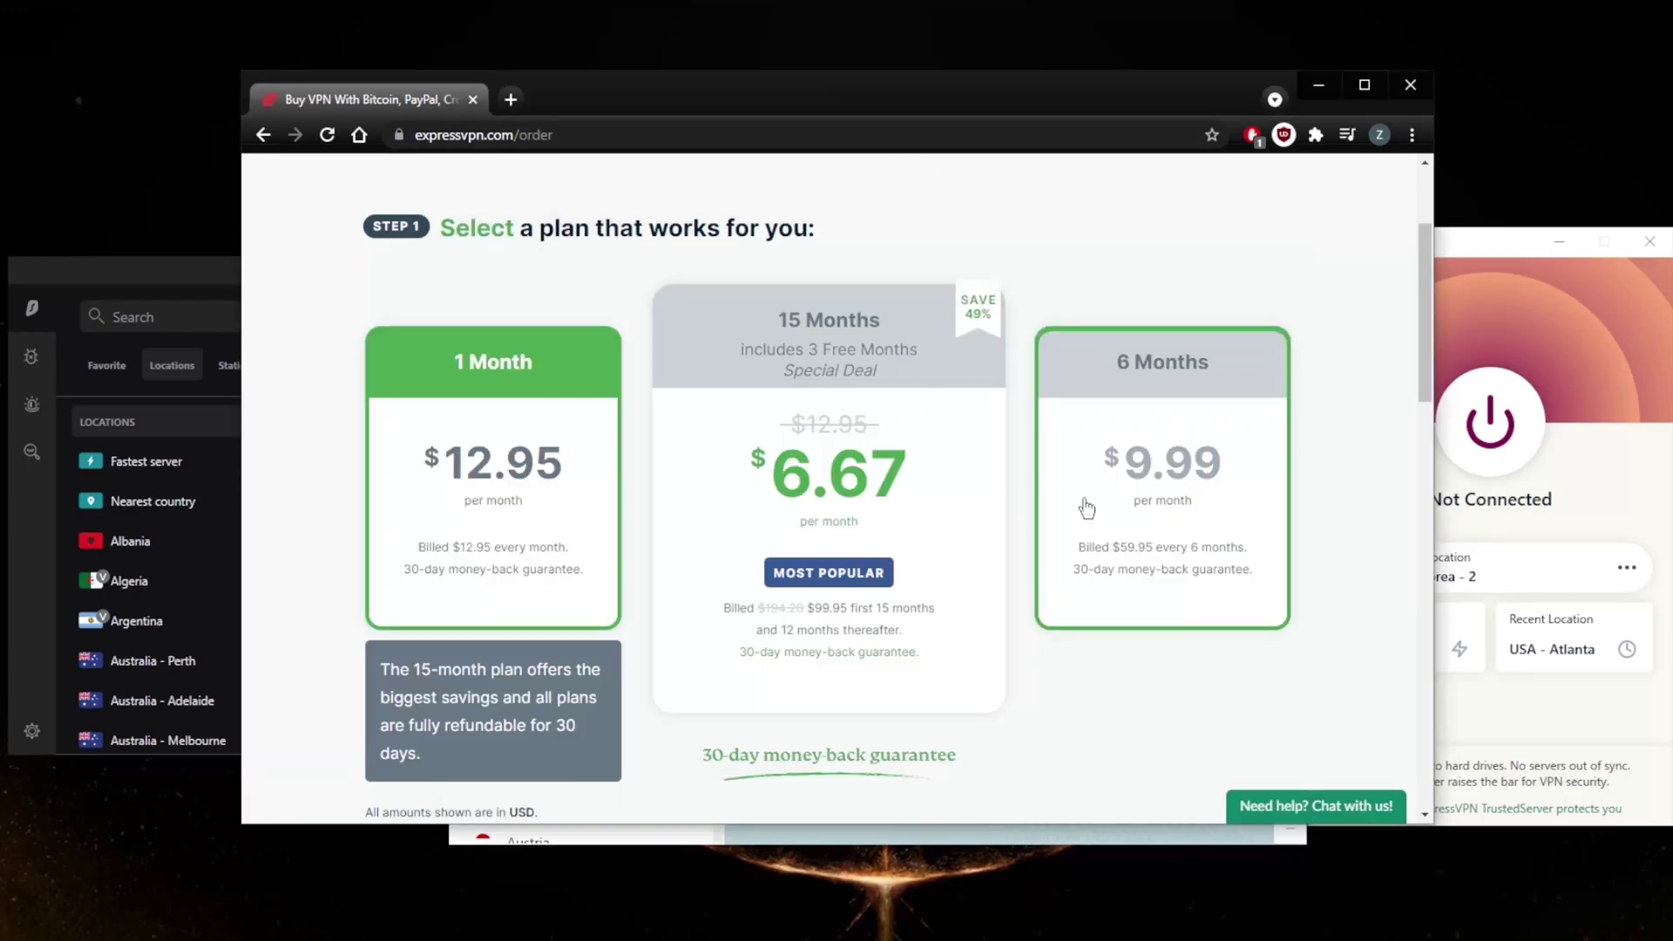
left_click(1356, 808)
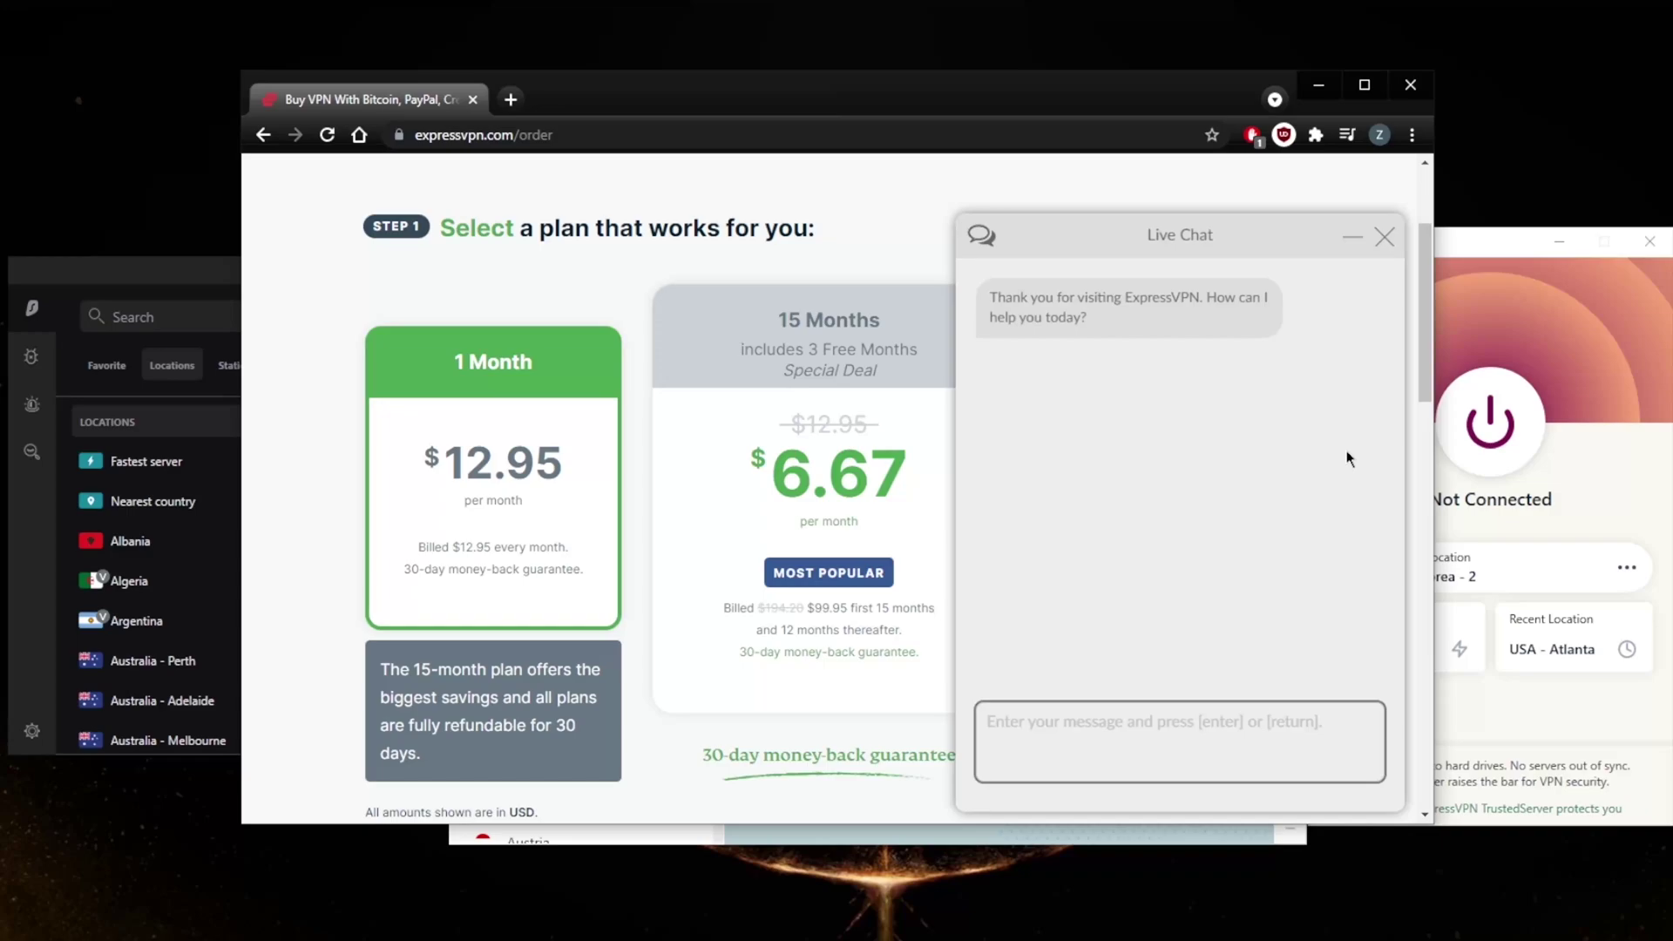